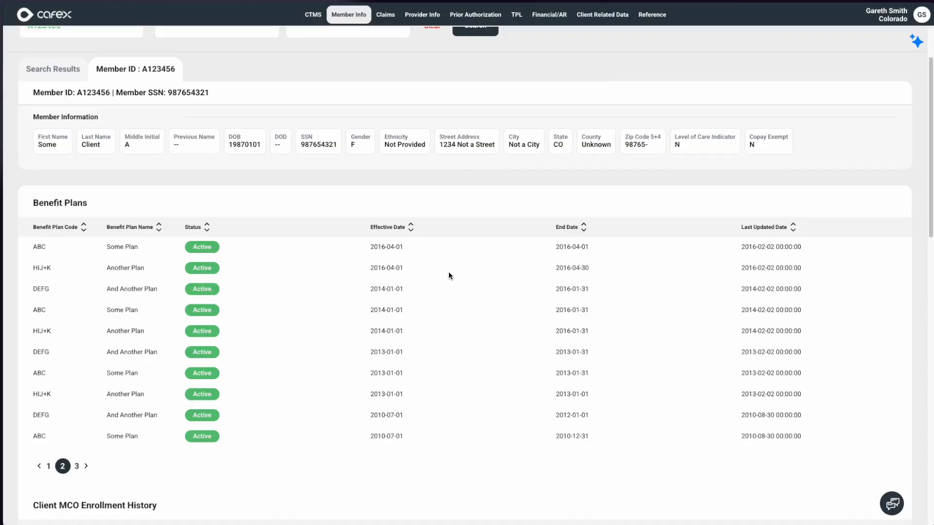
- Review the member's benefit plan and MCO enrollment records, and have the AI assistant summarize the member's details
scroll(448, 273, "down", 2)
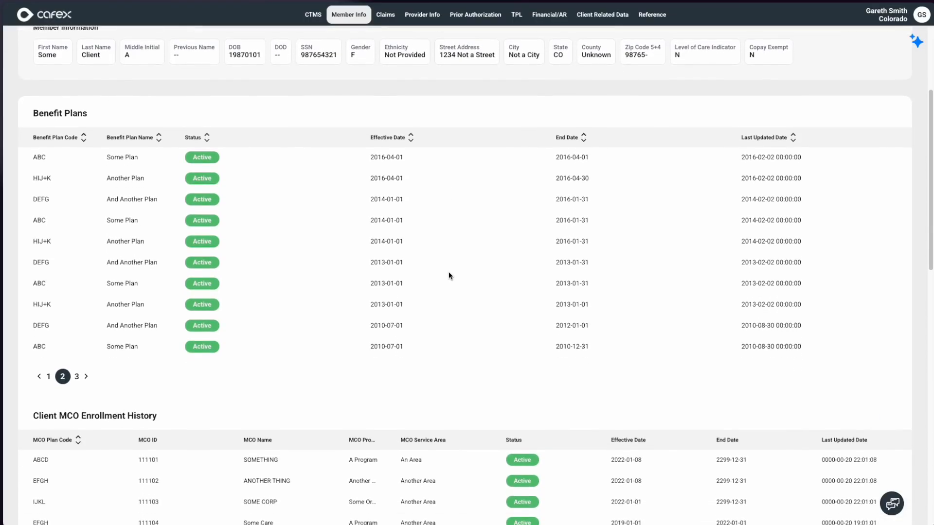
scroll(448, 276, "down", 8)
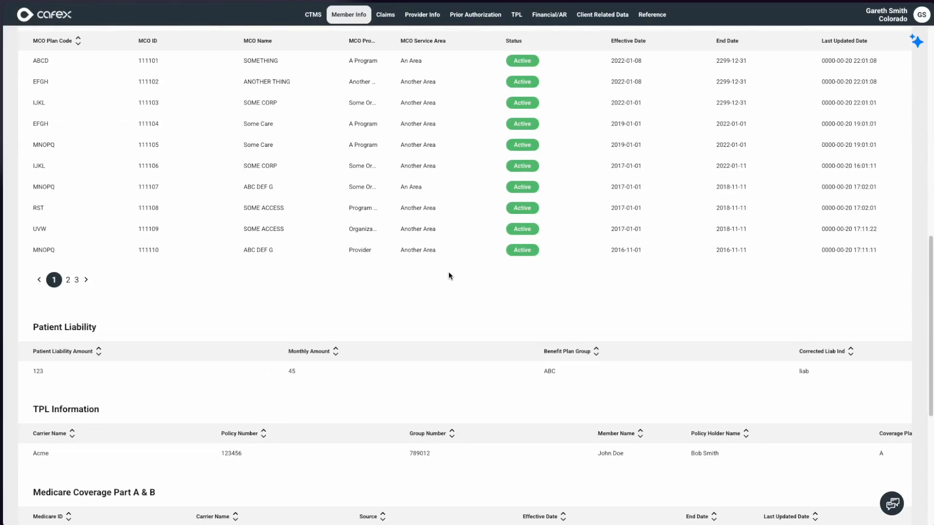
scroll(448, 276, "up", 11)
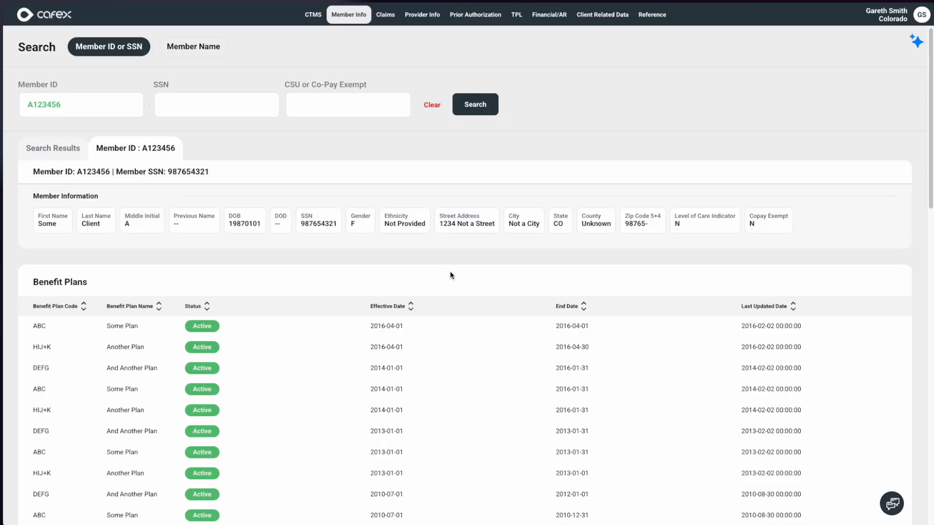
left_click(913, 43)
left_click(862, 61)
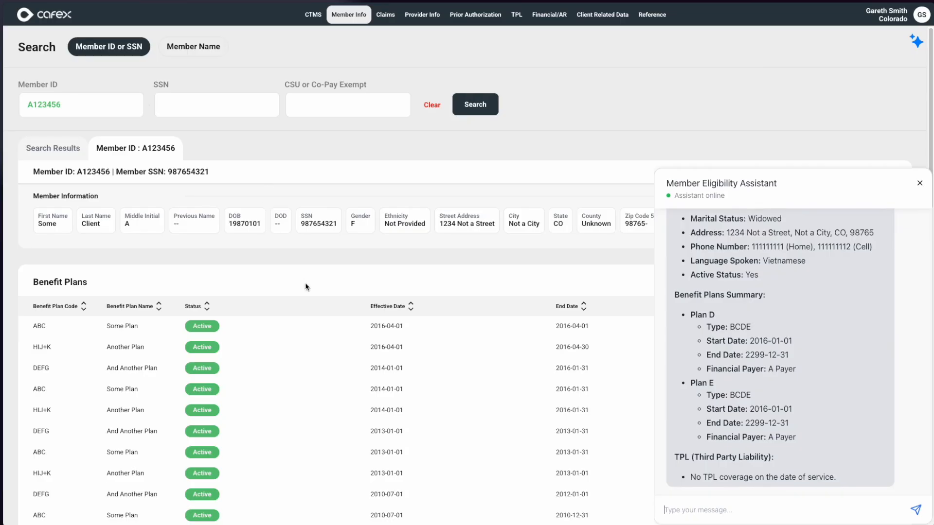
- Enlarge the Member Eligibility Assistant window over the member record and start its Check Eligibility action
scroll(259, 249, "down", 1)
scroll(259, 248, "down", 1)
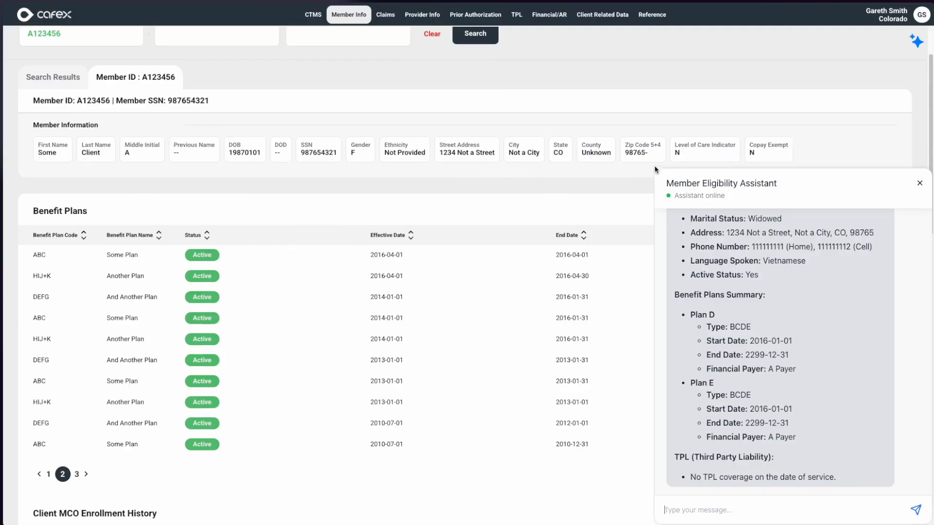
left_click_drag(653, 165, 360, 50)
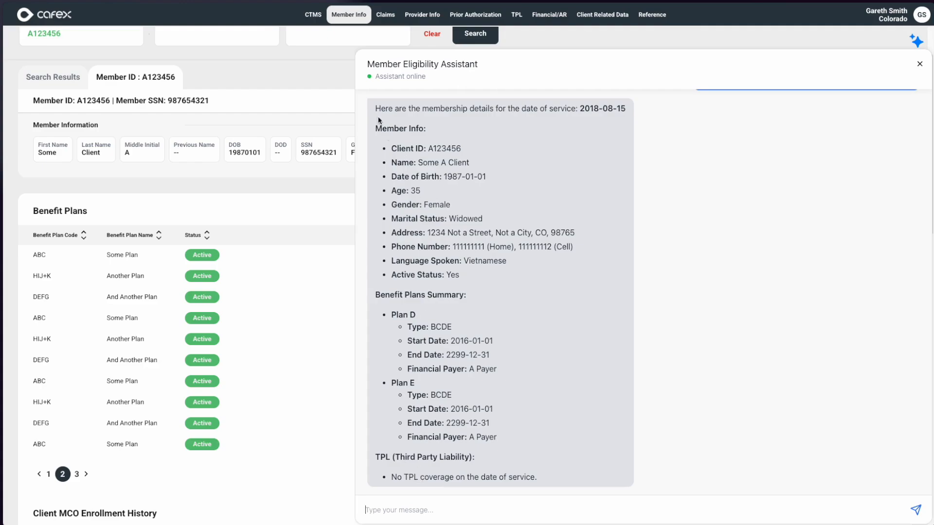
left_click_drag(356, 49, 534, 125)
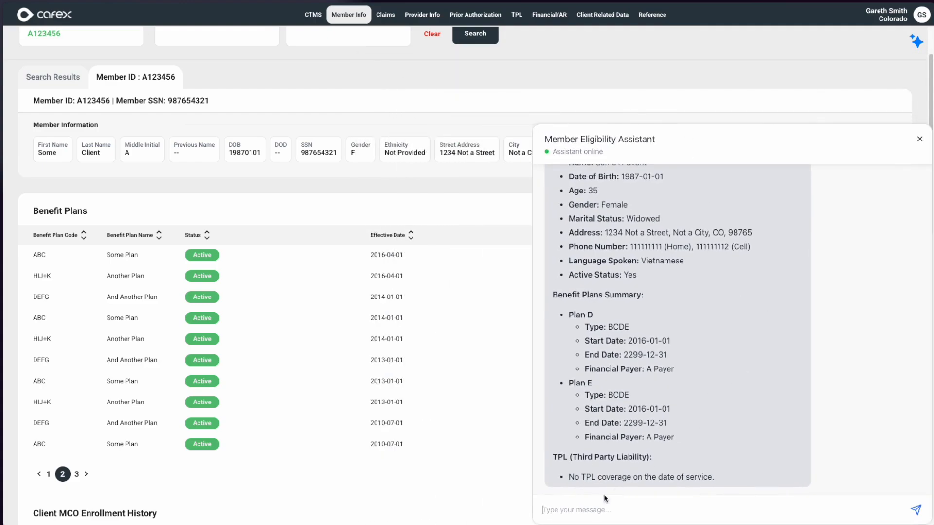
left_click(916, 44)
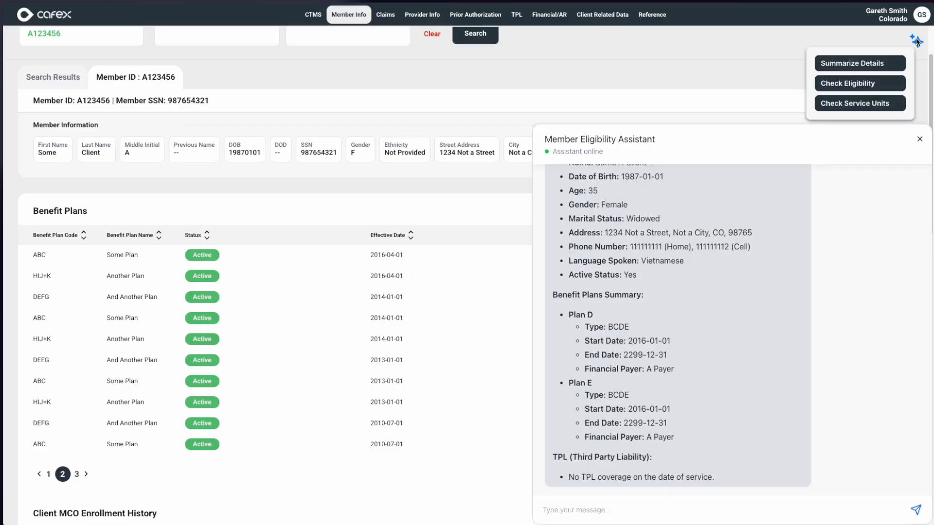
left_click(859, 86)
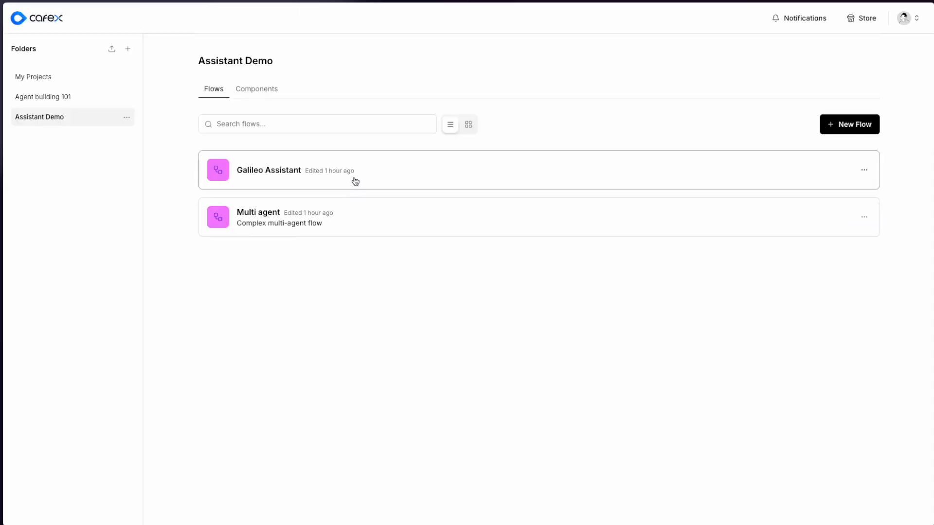
- Open the Galileo Assistant flow and examine its Agent node with the model and input settings
left_click(355, 181)
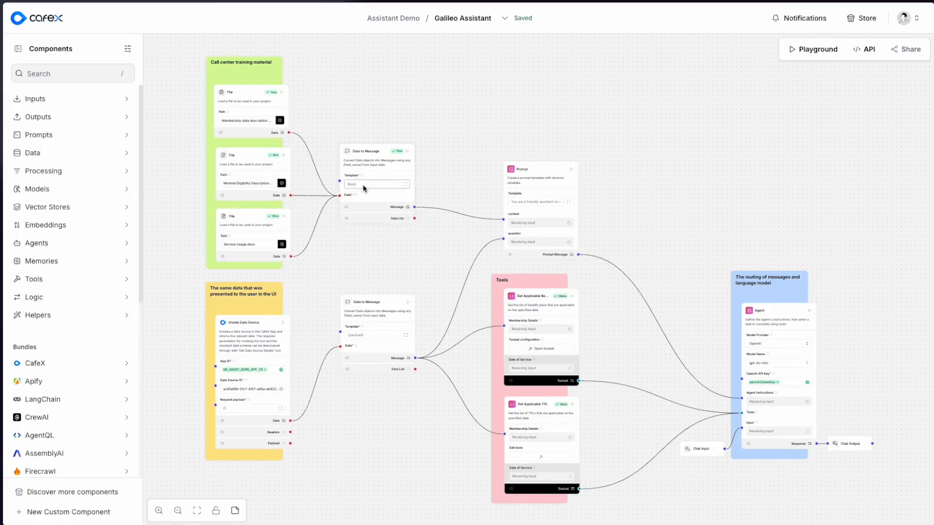
scroll(783, 381, "up", 3)
scroll(782, 380, "up", 4)
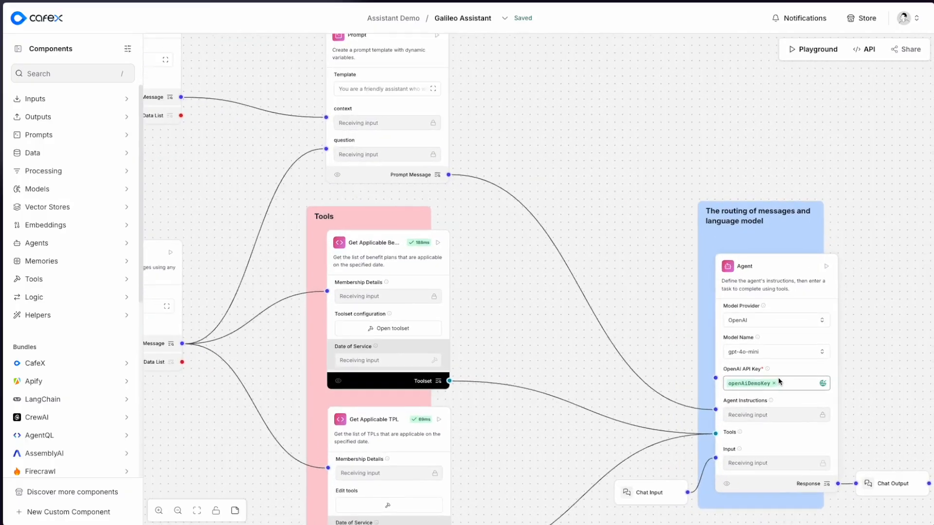
left_click_drag(896, 403, 653, 324)
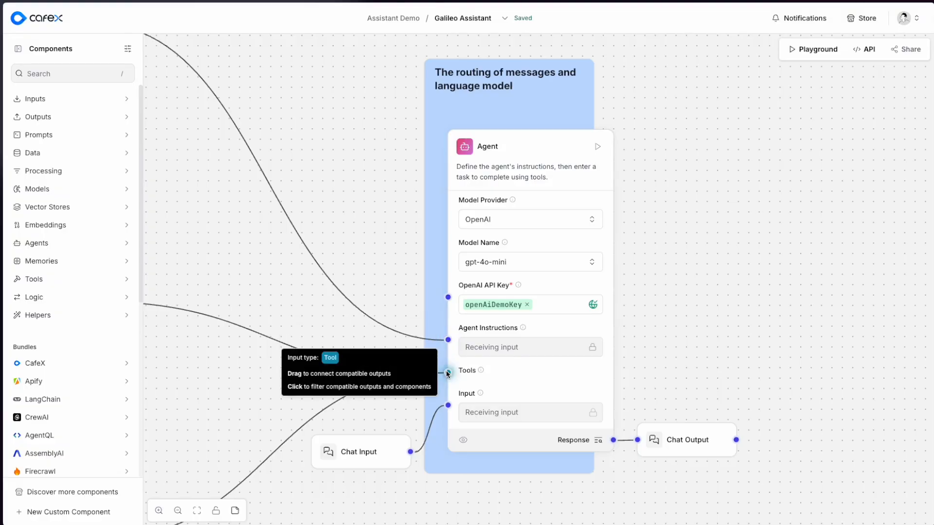
- Examine the flow's data inputs: the call center training material files and the Invoke Data Source node
left_click_drag(214, 62, 742, 413)
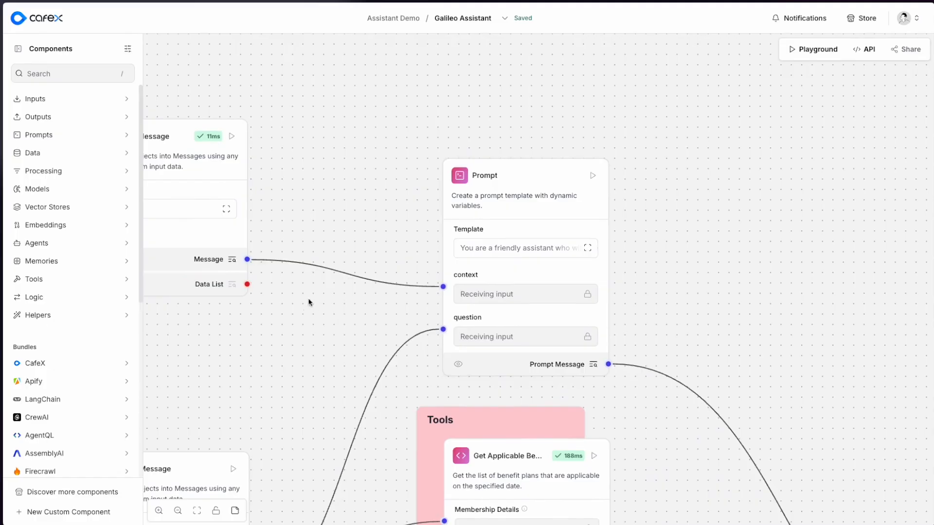
left_click_drag(290, 293, 796, 380)
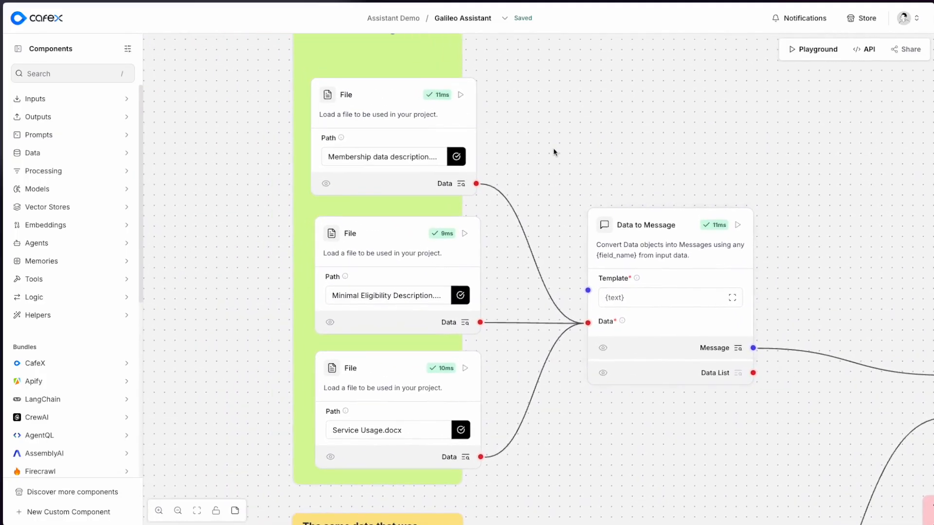
left_click_drag(555, 150, 548, 174)
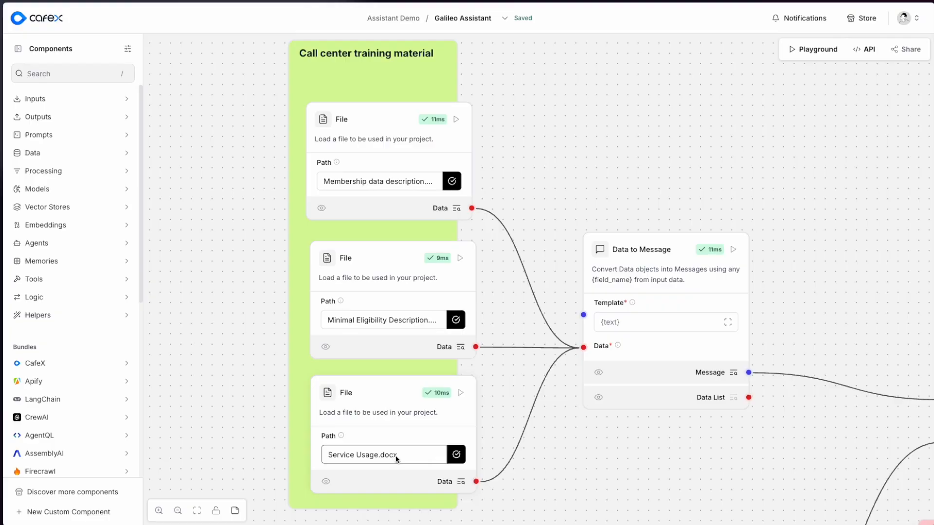
scroll(813, 445, "right", 6)
scroll(814, 446, "down", 2)
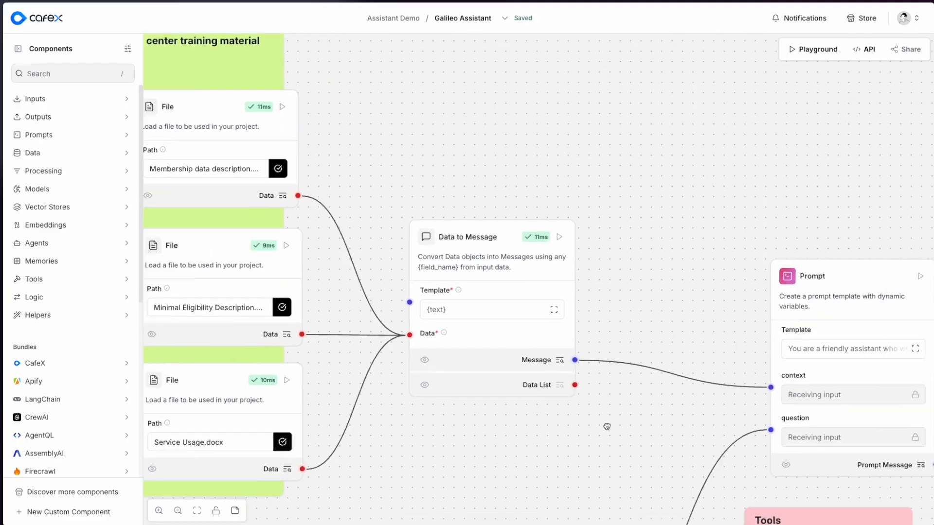
scroll(541, 392, "down", 7)
scroll(541, 392, "left", 7)
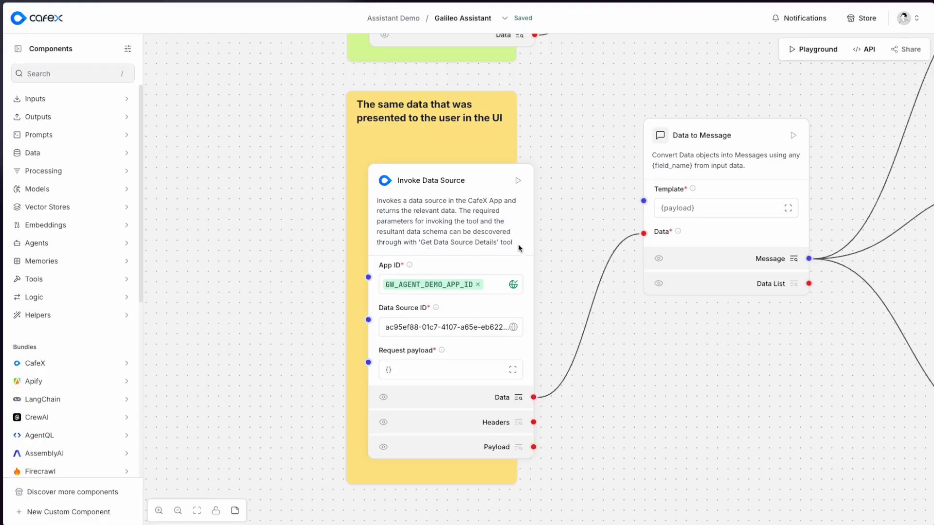
- Trace how the benefit plan and TPL tools connect the member data message to the Agent's Tools input
left_click_drag(839, 108, 237, 419)
left_click_drag(827, 484, 332, 142)
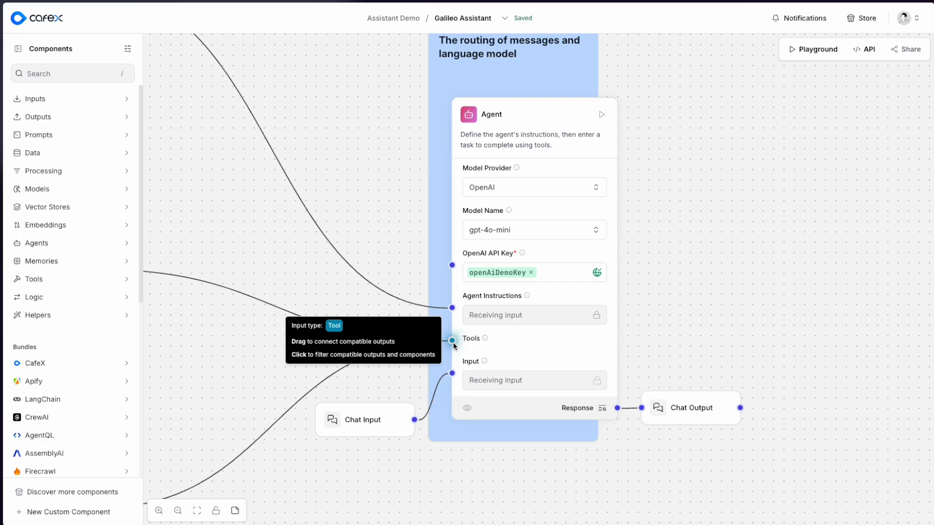
left_click_drag(213, 238, 632, 238)
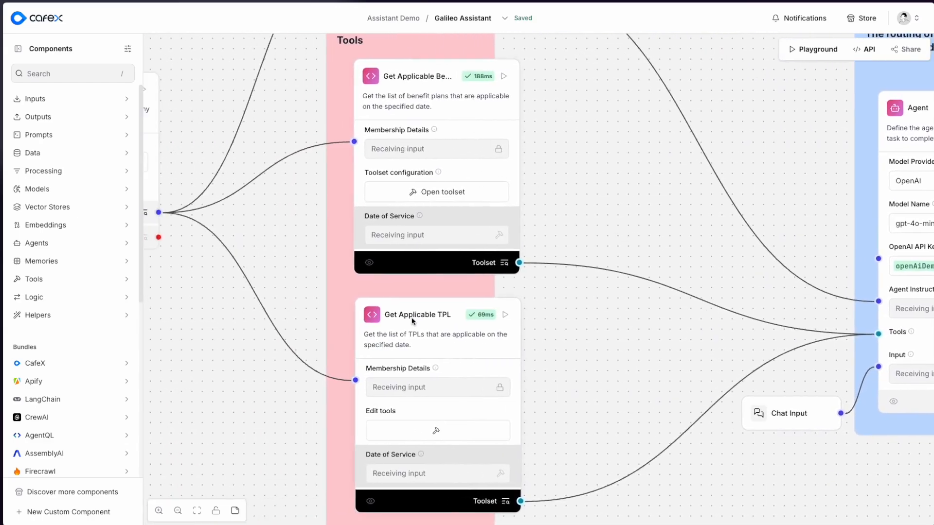
left_click_drag(259, 230, 687, 265)
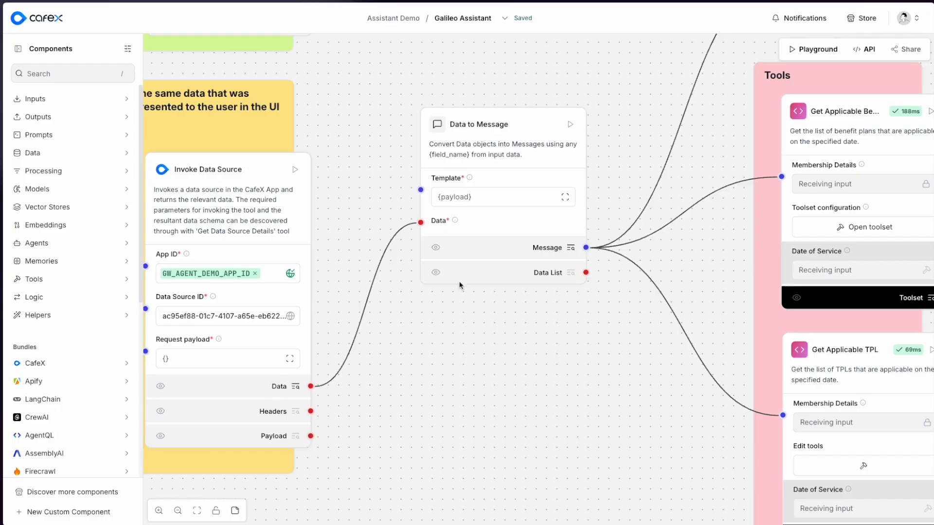
left_click_drag(686, 251, 256, 233)
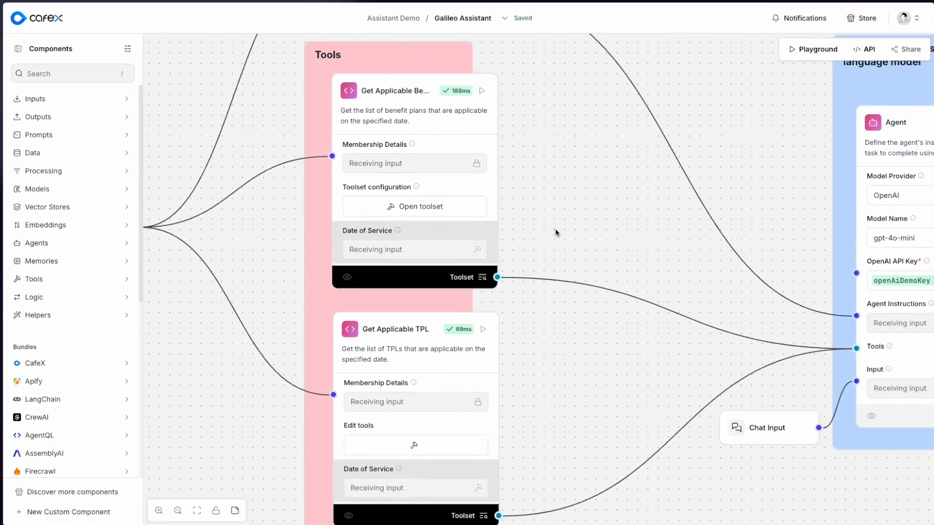
left_click_drag(555, 229, 573, 222)
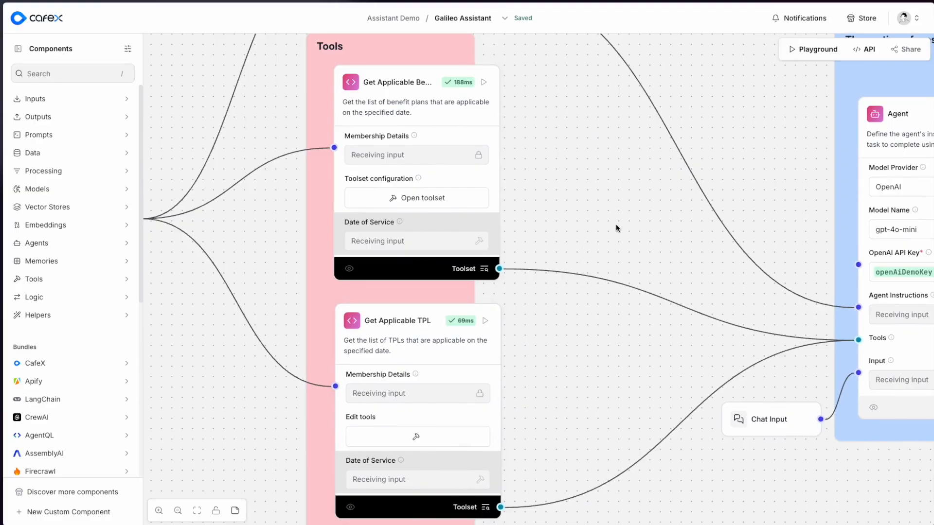
- Look through the model providers available for the Galileo Assistant's Agent node
left_click_drag(768, 211, 321, 244)
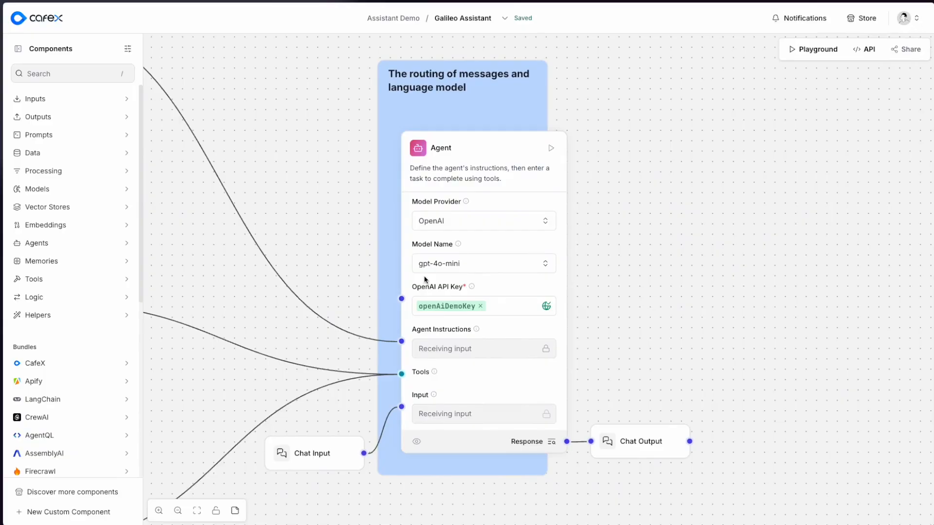
left_click(450, 225)
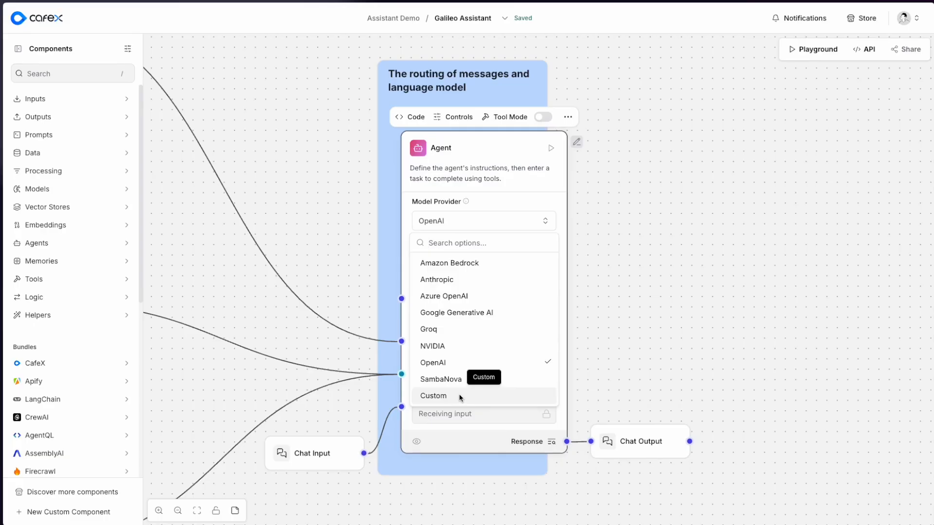
left_click(629, 335)
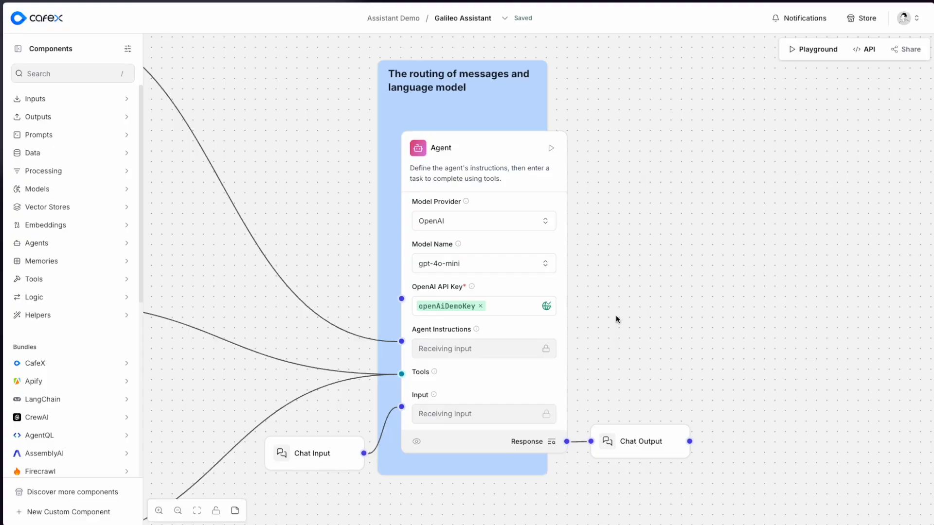
- Open the Multi agent flow from the Assistant Demo folder and examine its Agent node connected to the API output
left_click(390, 19)
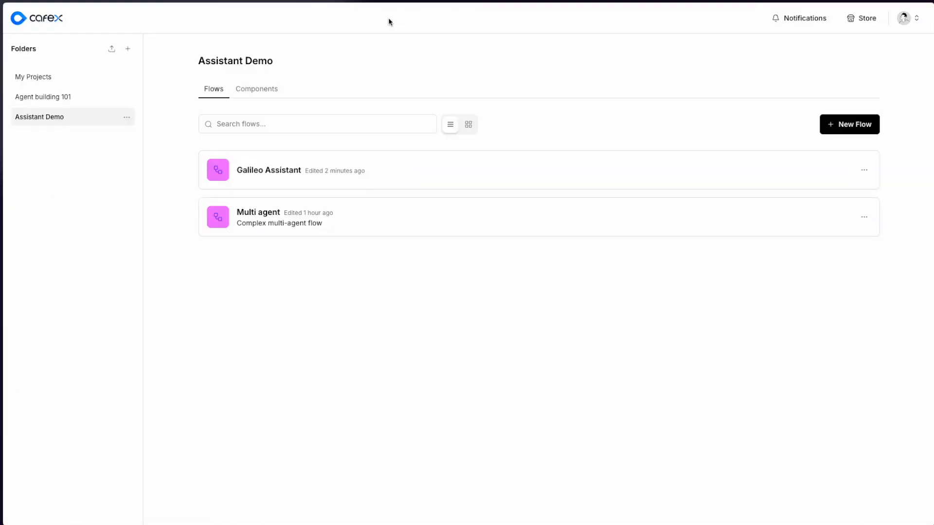
left_click(335, 215)
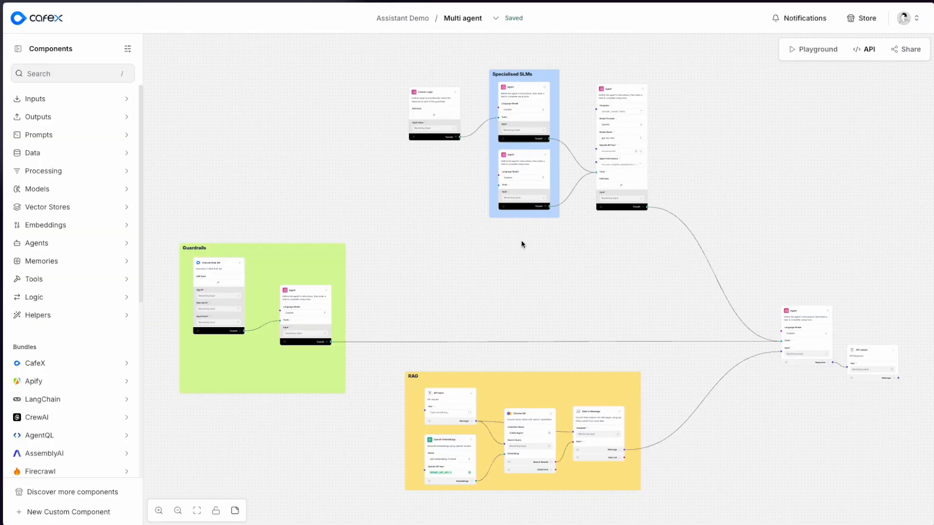
left_click_drag(863, 296, 497, 241)
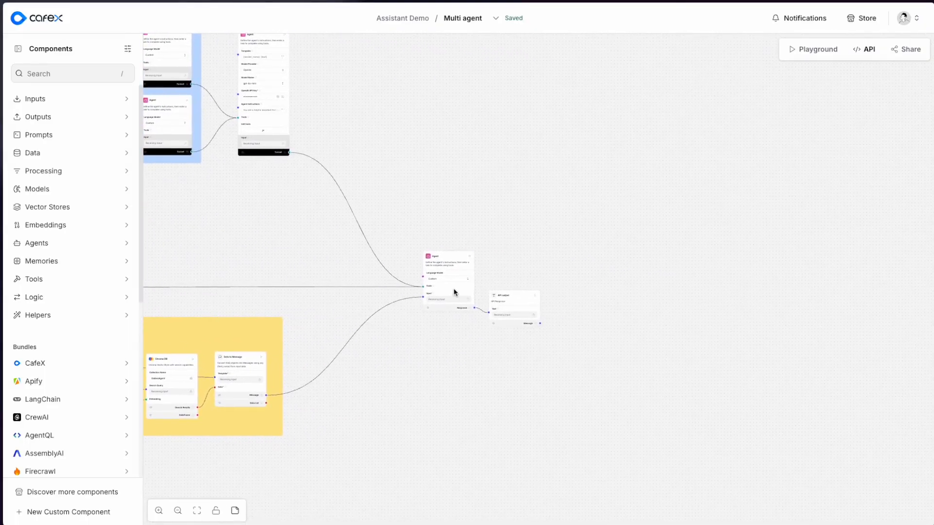
scroll(456, 289, "up", 5)
scroll(457, 291, "up", 3)
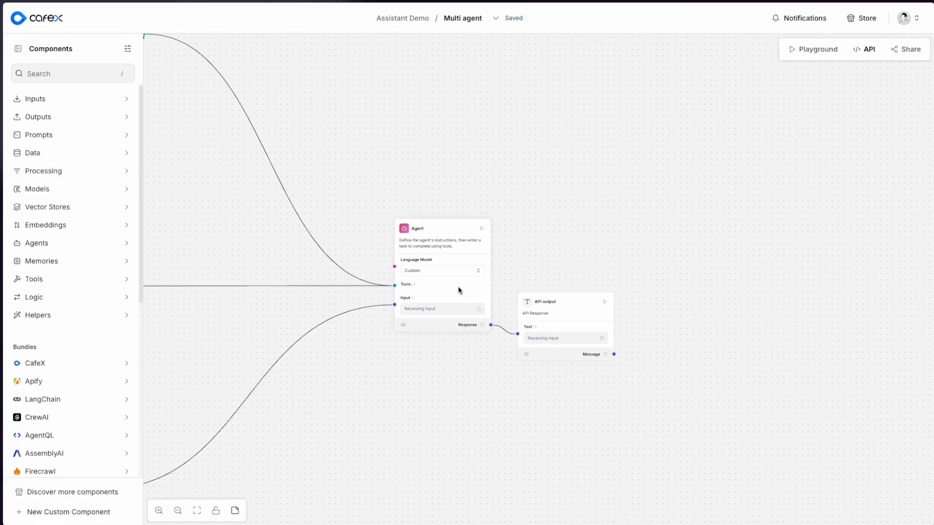
scroll(457, 291, "up", 2)
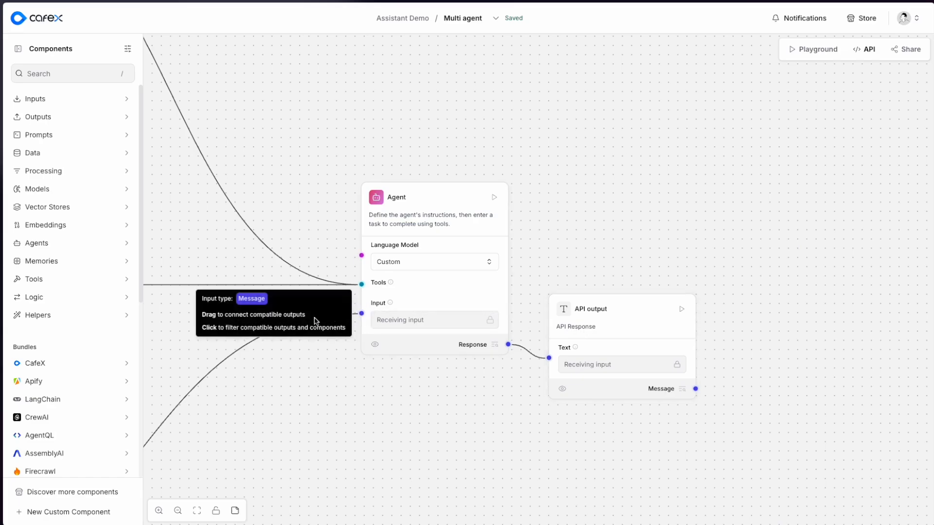
- Examine the RAG section's nodes and follow the Data to Message output to the main Agent's input
left_click_drag(171, 368, 740, 183)
left_click_drag(289, 154, 580, 72)
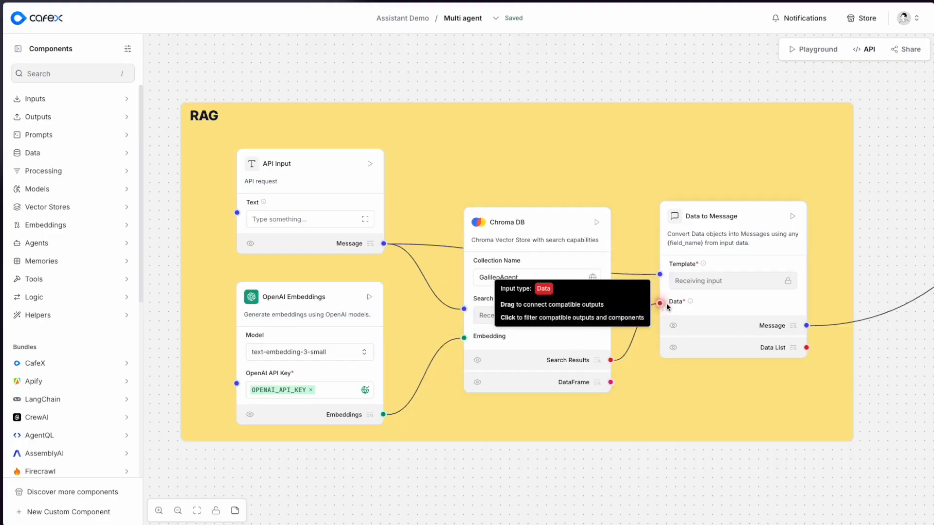
left_click_drag(867, 248, 277, 339)
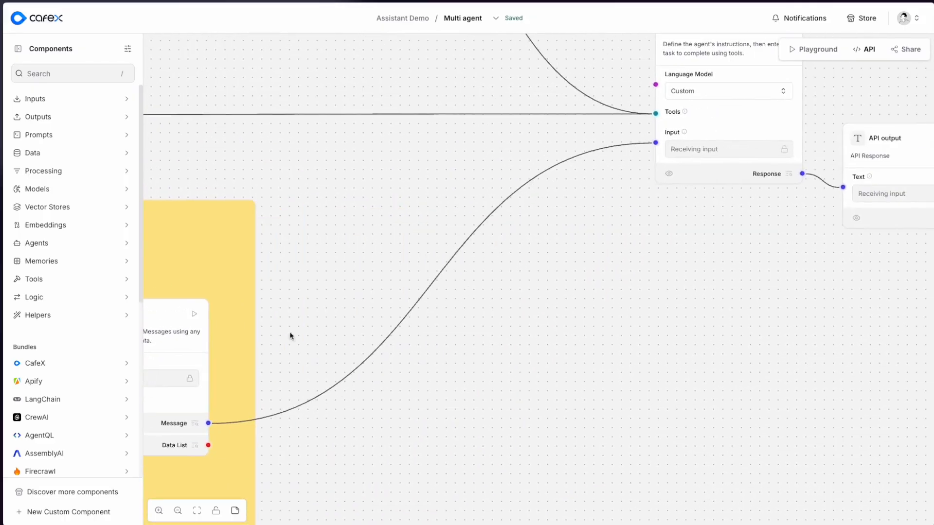
left_click_drag(696, 233, 455, 399)
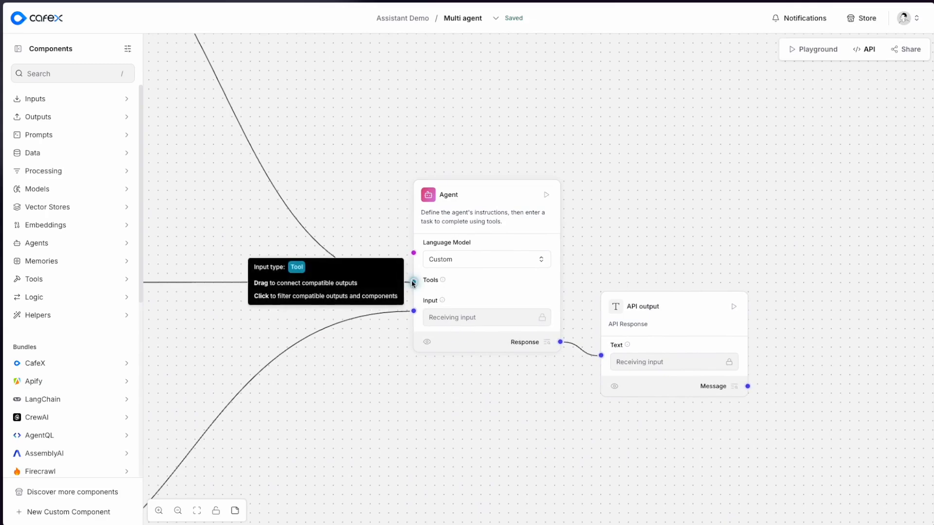
- Trace the main Agent's tools back to the OpenAI agent, the Specialised SLMs agents and the Custom Logic node
left_click_drag(269, 91, 638, 436)
left_click_drag(483, 169, 551, 348)
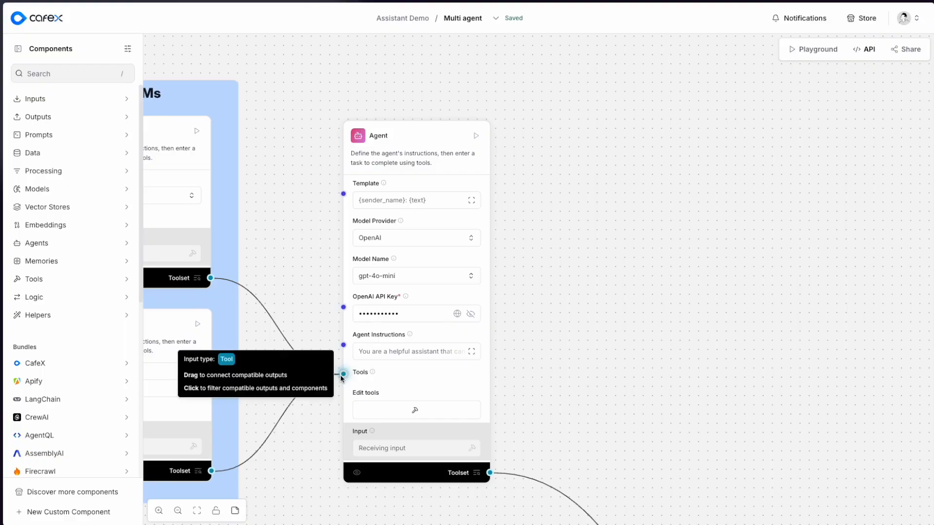
left_click_drag(259, 267, 505, 240)
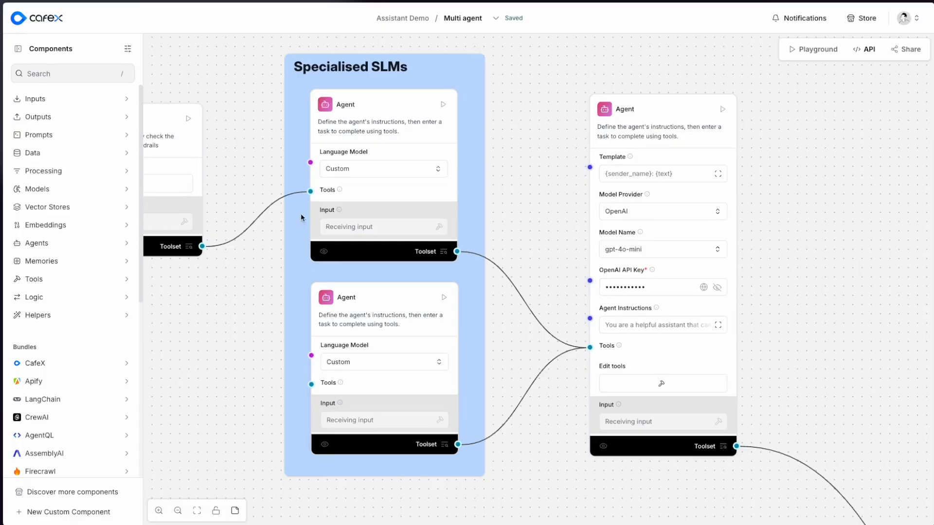
left_click_drag(223, 284, 358, 305)
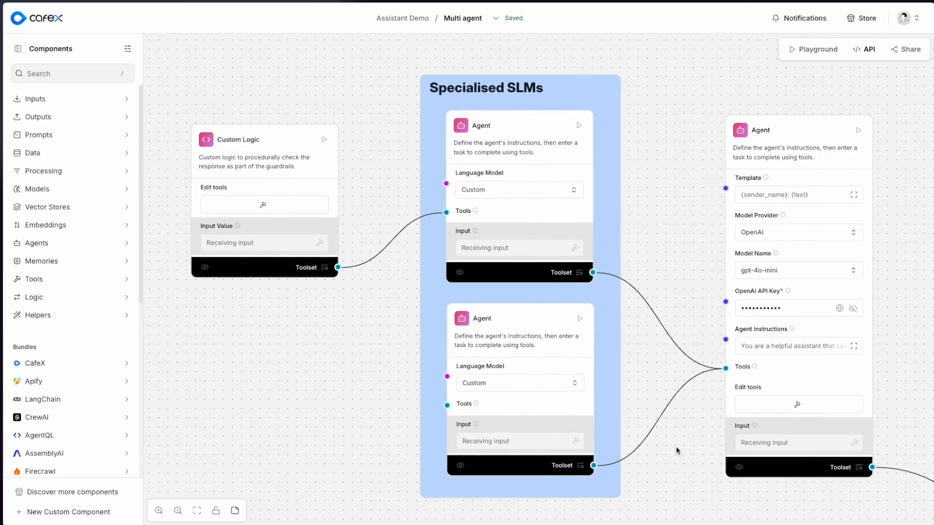
- Follow the main Agent's other tool connection to the Guardrails section and examine its Execute Rule Set and Agent nodes
left_click_drag(838, 498, 362, 89)
left_click_drag(513, 308, 404, 209)
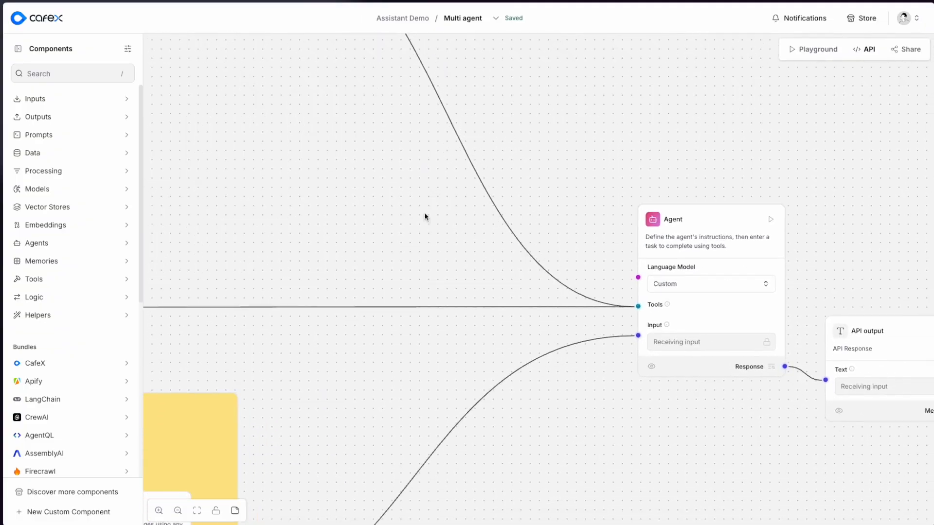
left_click_drag(225, 282, 692, 311)
left_click_drag(215, 249, 794, 253)
left_click_drag(504, 217, 745, 221)
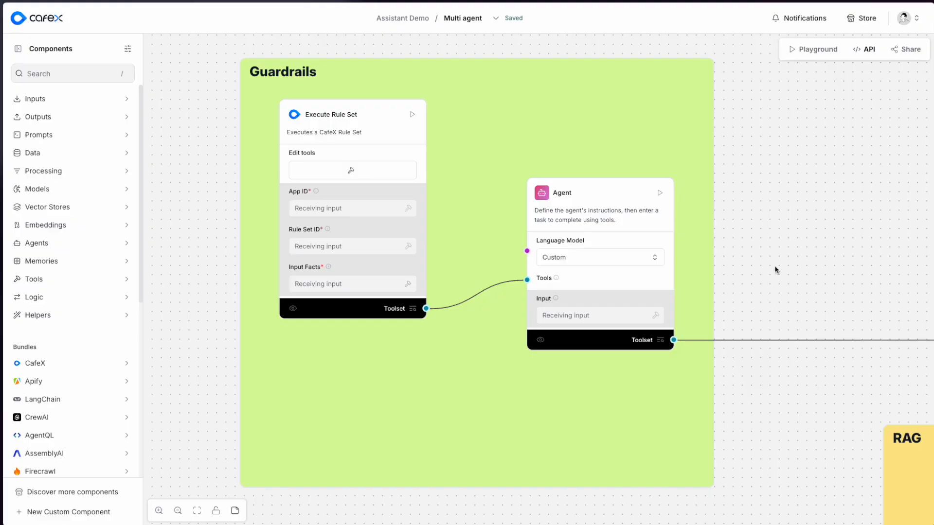
- Switch to the presentation slide outlining the two demonstrations
key("super+Tab")
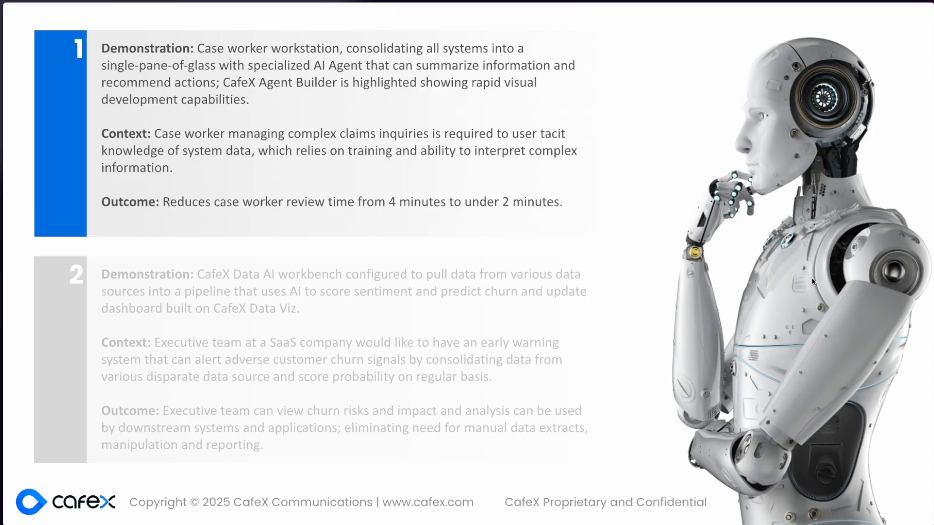
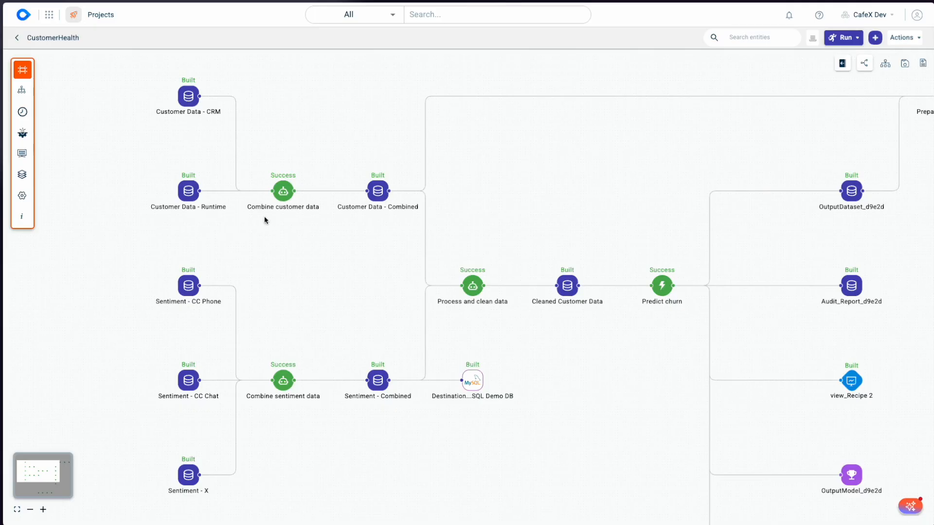
- Open the Combine customer data recipe and expand its Customer Data - Runtime and Customer Data - CRM input previews
mouse_move(284, 196)
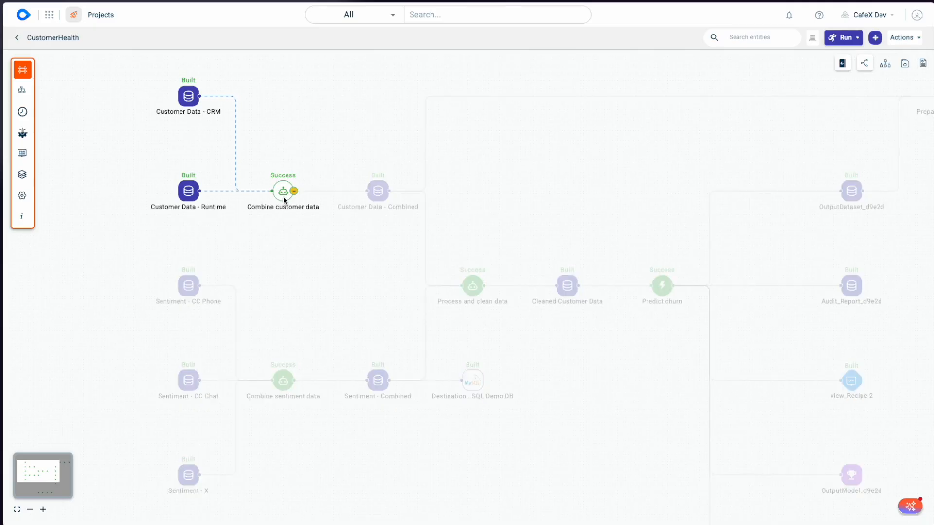
left_click(283, 197)
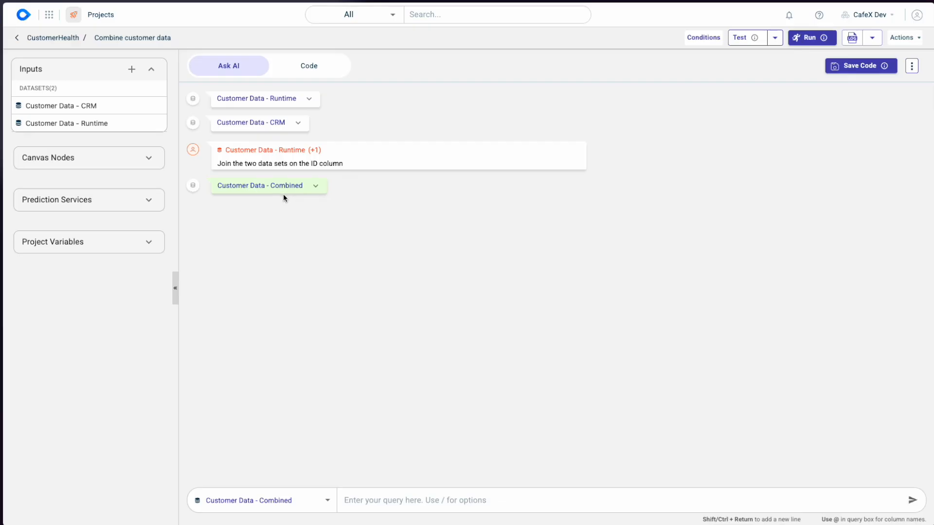
left_click(309, 101)
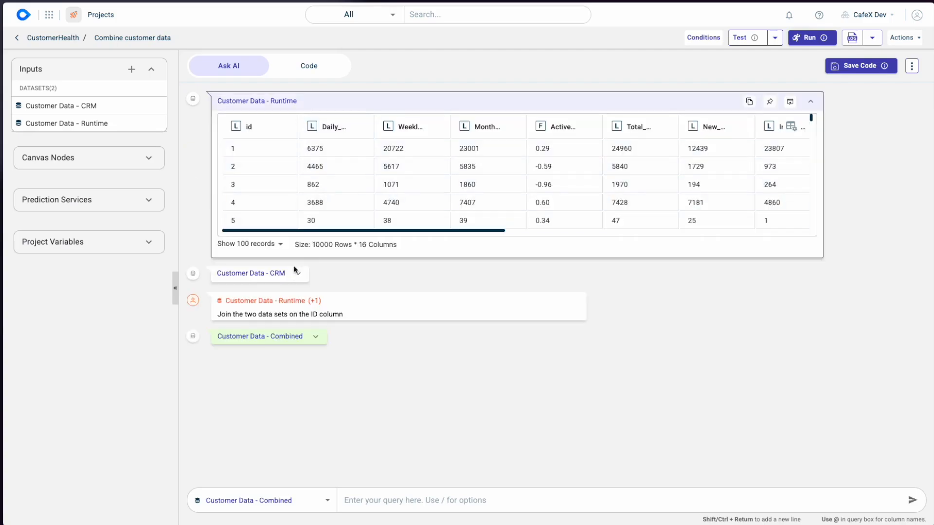
left_click(298, 273)
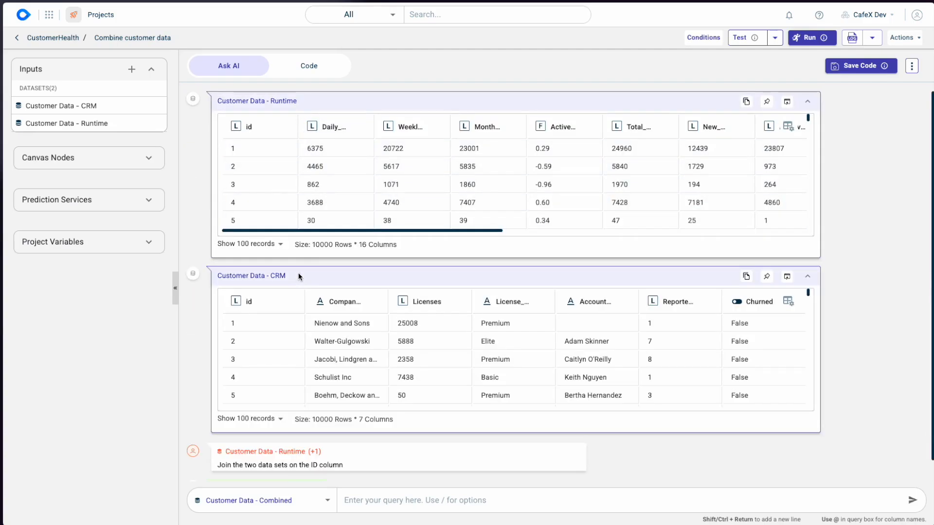
left_click_drag(340, 231, 298, 225)
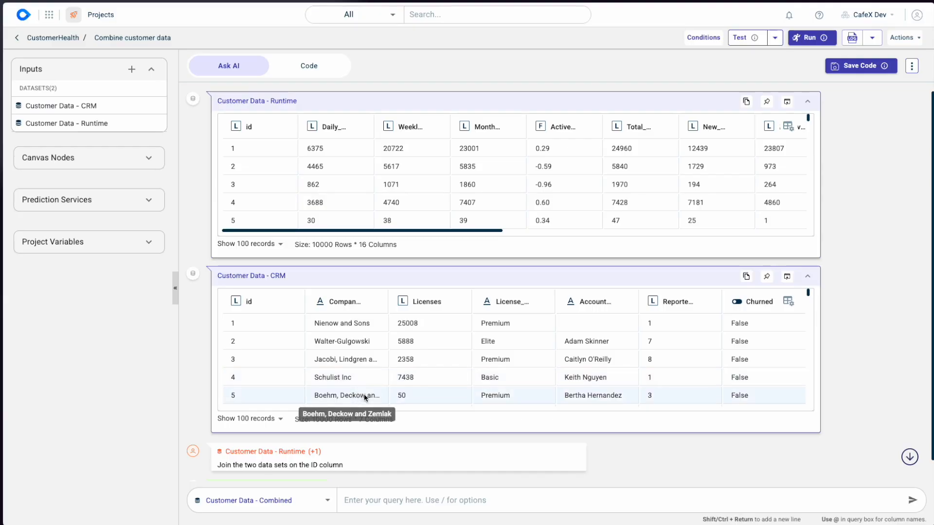
- Examine the Customer Data - CRM rows and their Churned column, then collapse both input dataset previews
scroll(758, 330, "down", 1)
scroll(760, 332, "down", 3)
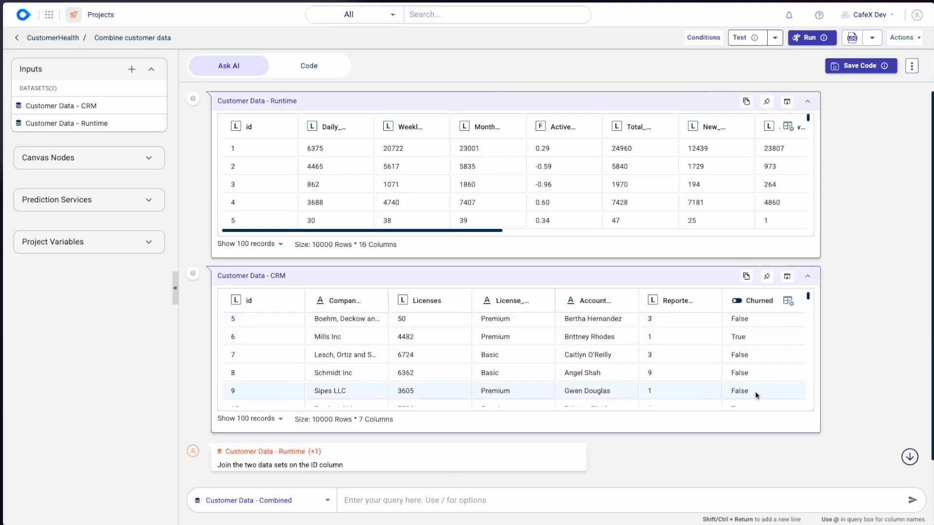
scroll(755, 390, "up", 4)
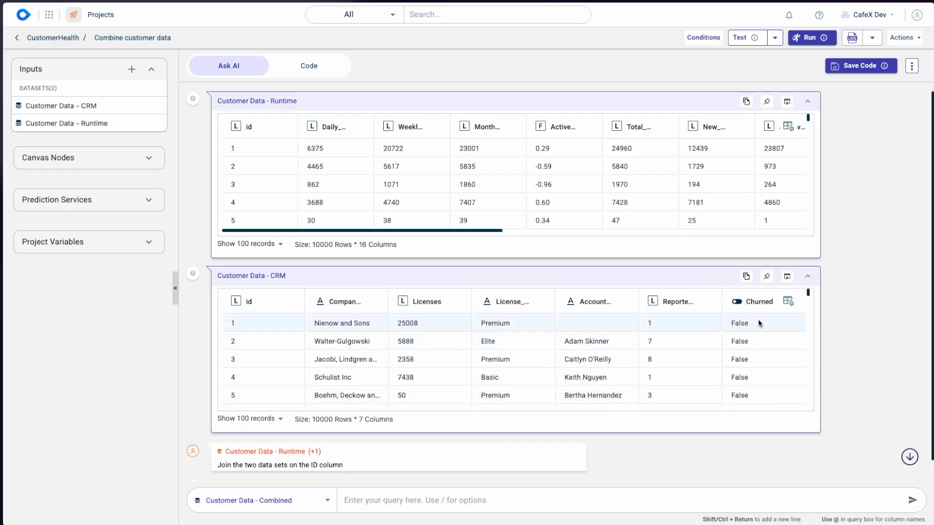
scroll(762, 388, "down", 10)
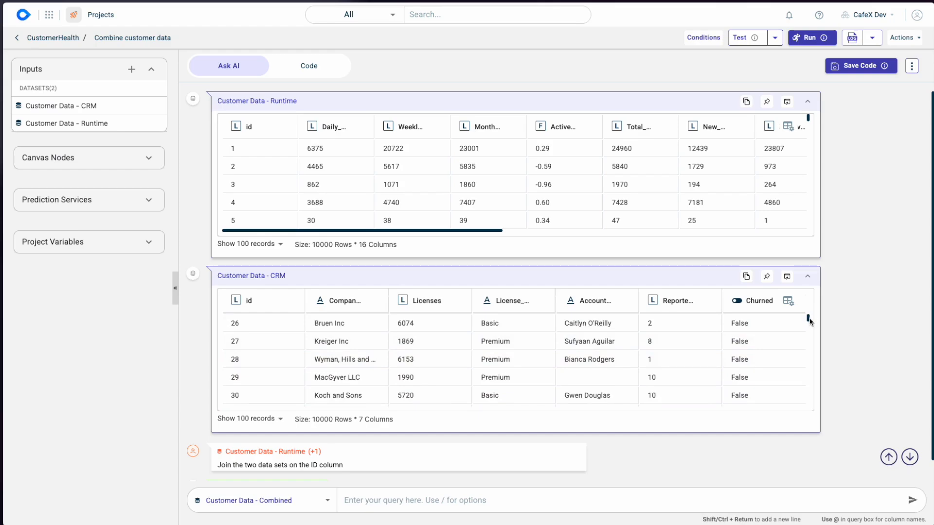
left_click_drag(808, 318, 807, 292)
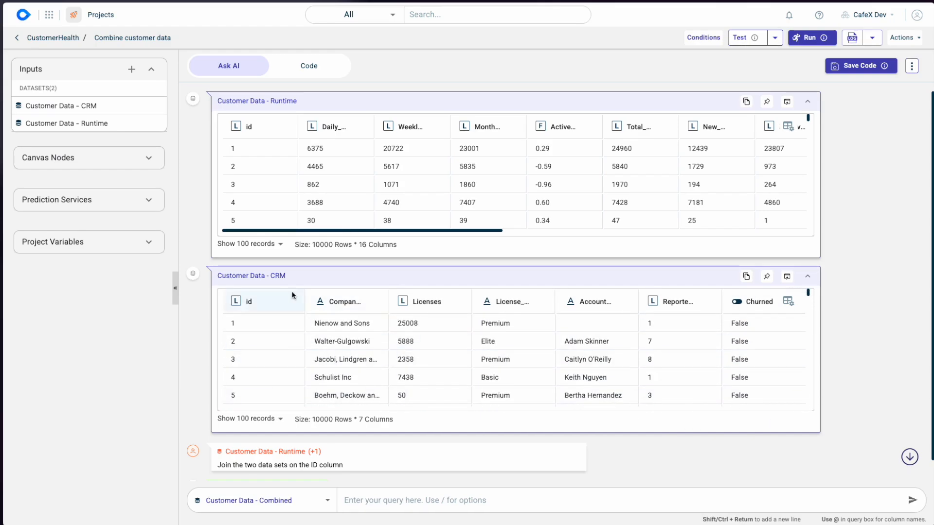
left_click(286, 274)
left_click(294, 103)
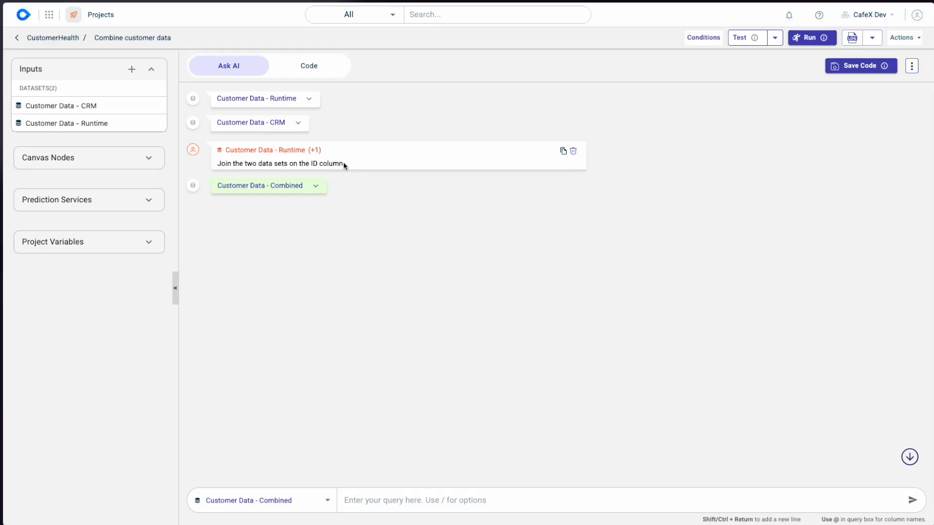
- Examine the joined columns of the Customer Data - Combined result through to Churned, then return to the CustomerHealth canvas
left_click(315, 188)
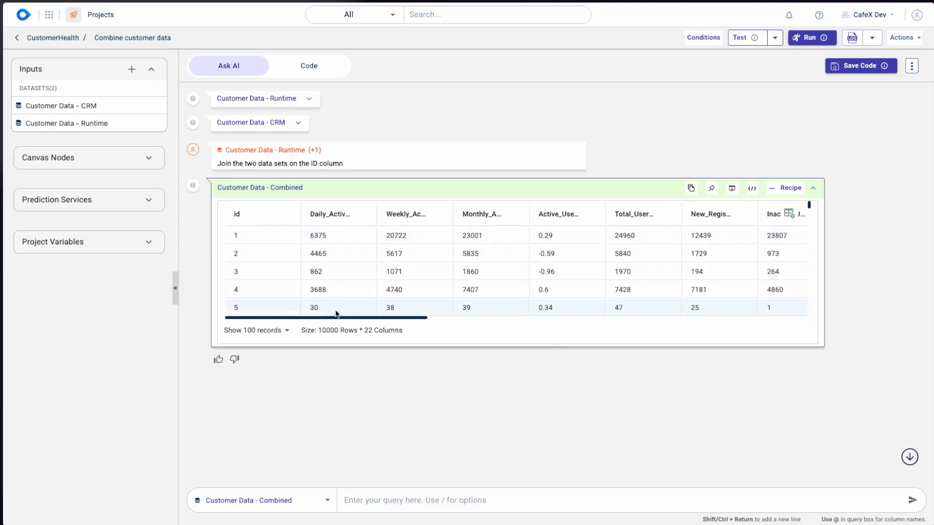
left_click_drag(340, 318, 661, 309)
scroll(661, 308, "right", 4)
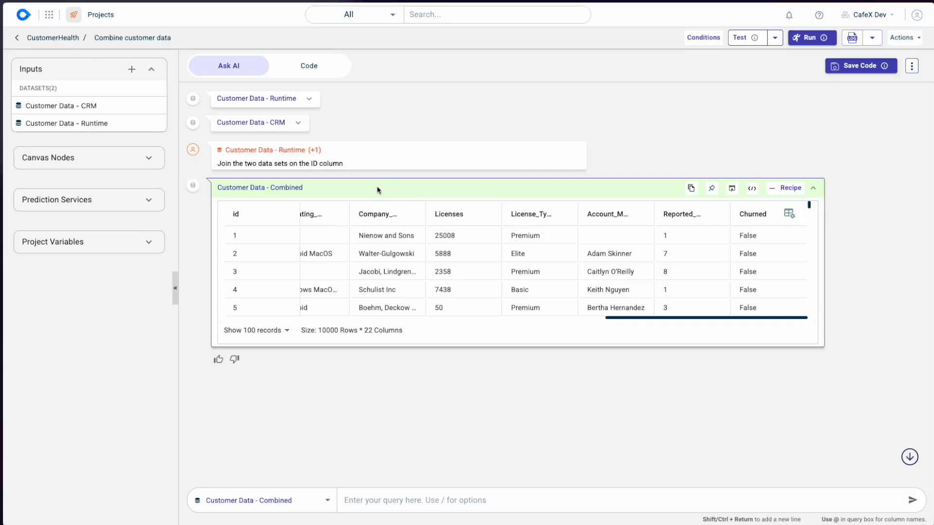
left_click(363, 187)
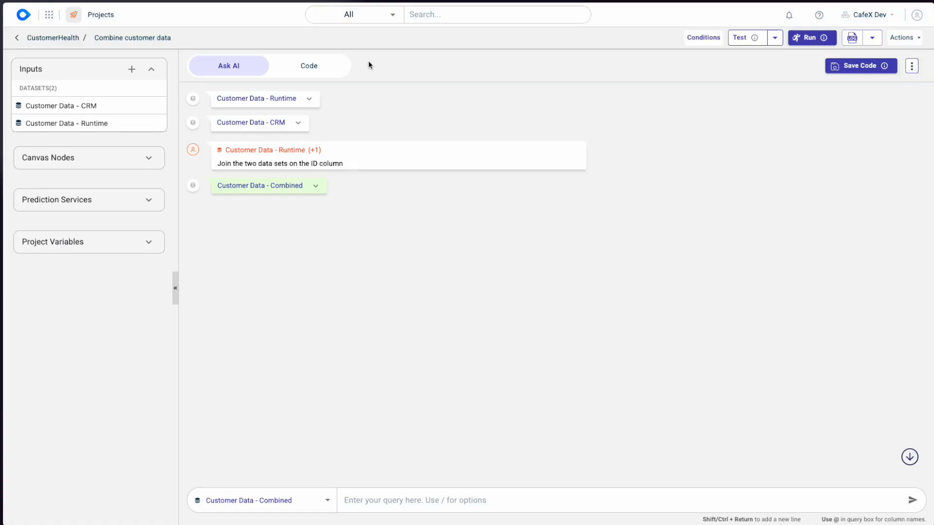
left_click(43, 38)
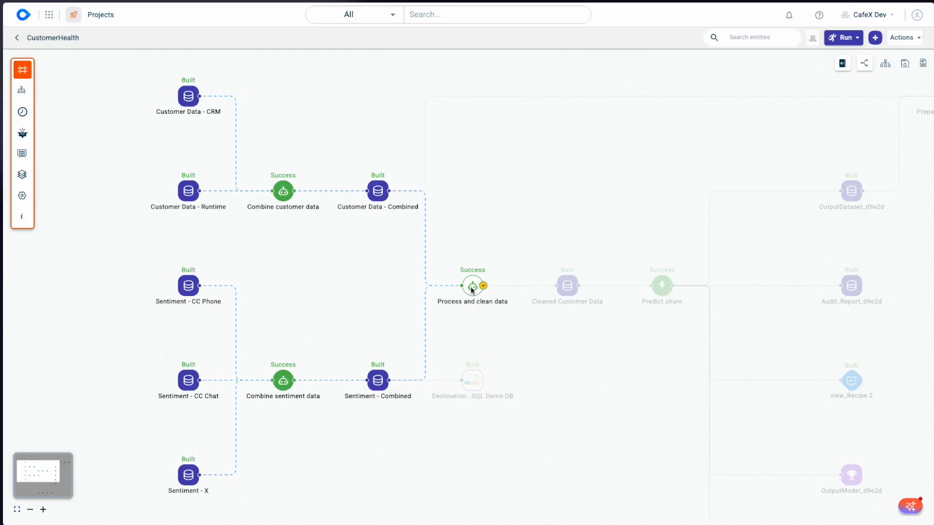
- Review the Process and clean data recipe's Cleaned Customer Data result through to the license_band column, then return to the canvas
double_click(471, 289)
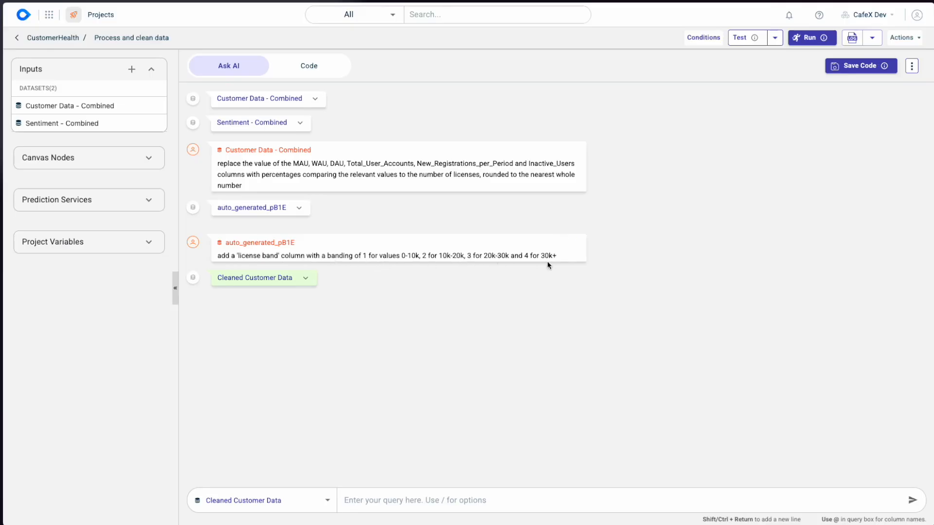
left_click(306, 280)
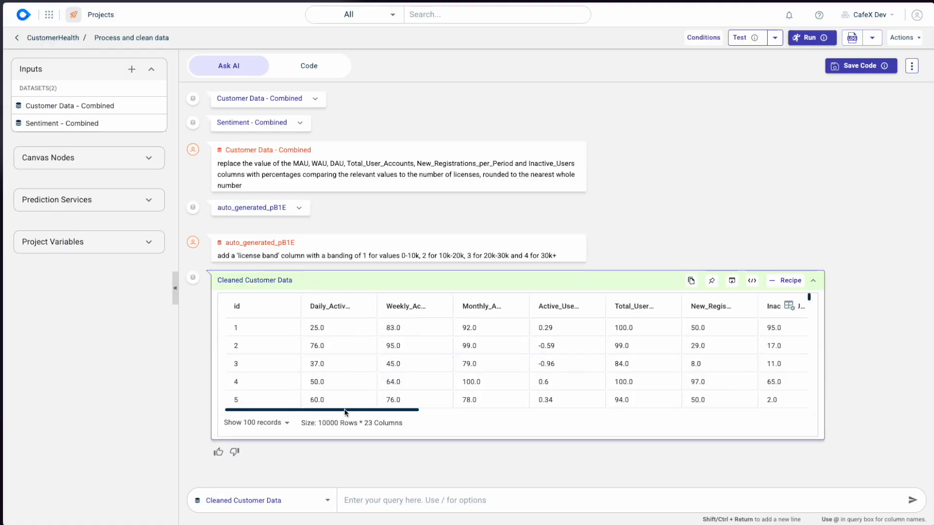
left_click_drag(347, 412, 813, 420)
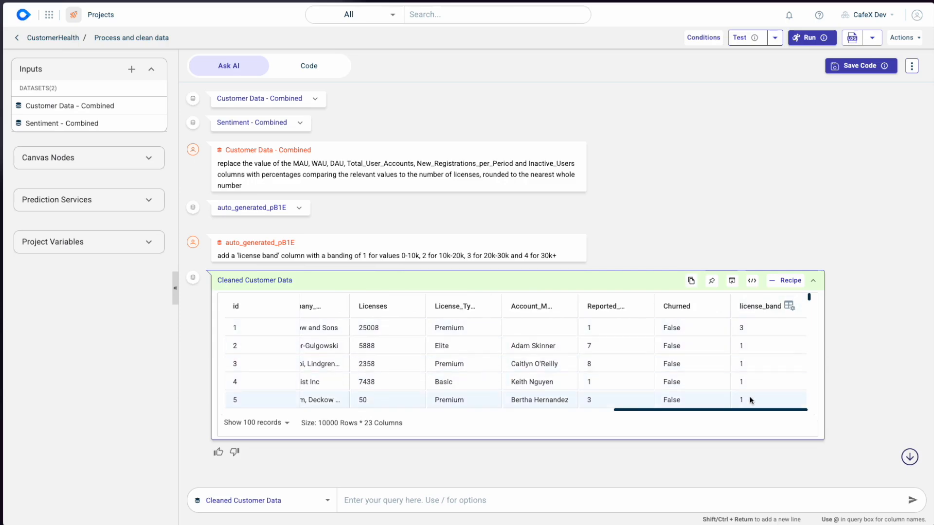
left_click(17, 39)
- Review the Predict churn recipe's input settings and its Cleaned Customer Data sample across all columns, then return to the canvas
left_click_drag(557, 319, 315, 288)
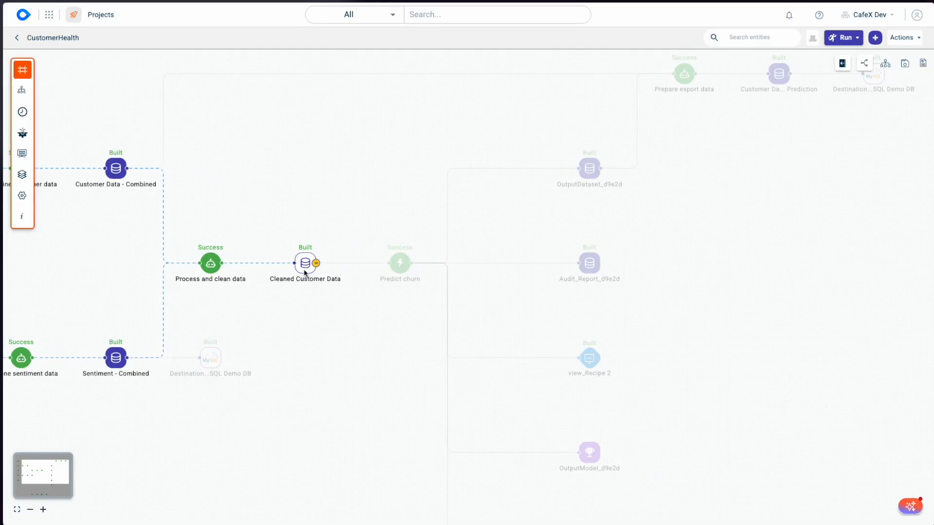
left_click(400, 265)
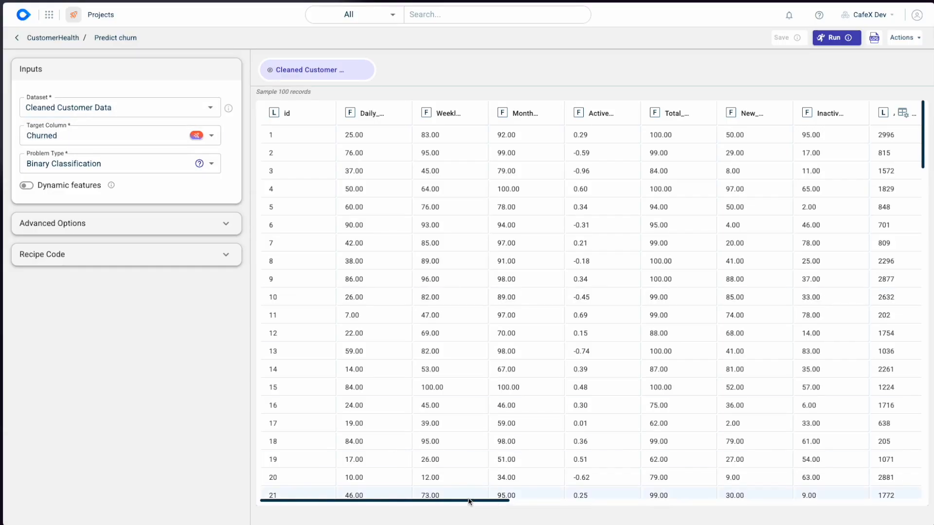
scroll(531, 505, "right", 2)
left_click_drag(531, 503, 907, 488)
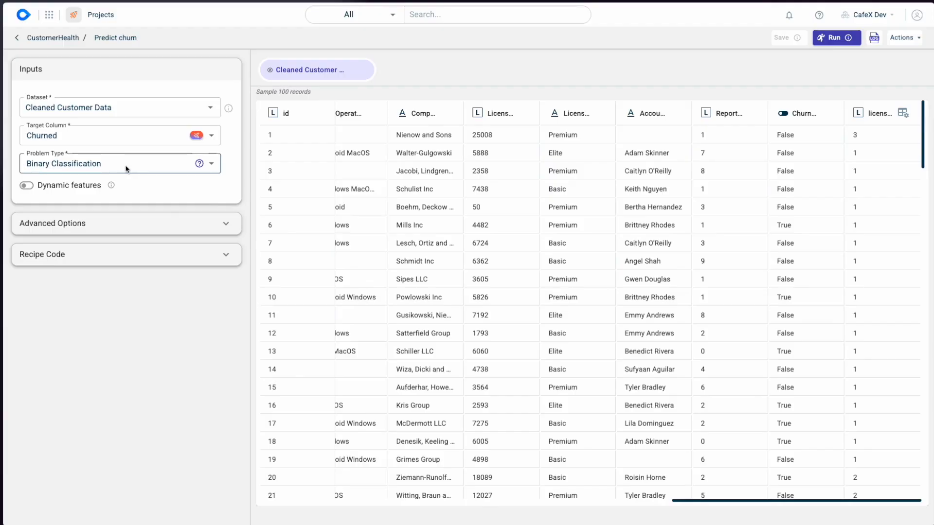
left_click(45, 41)
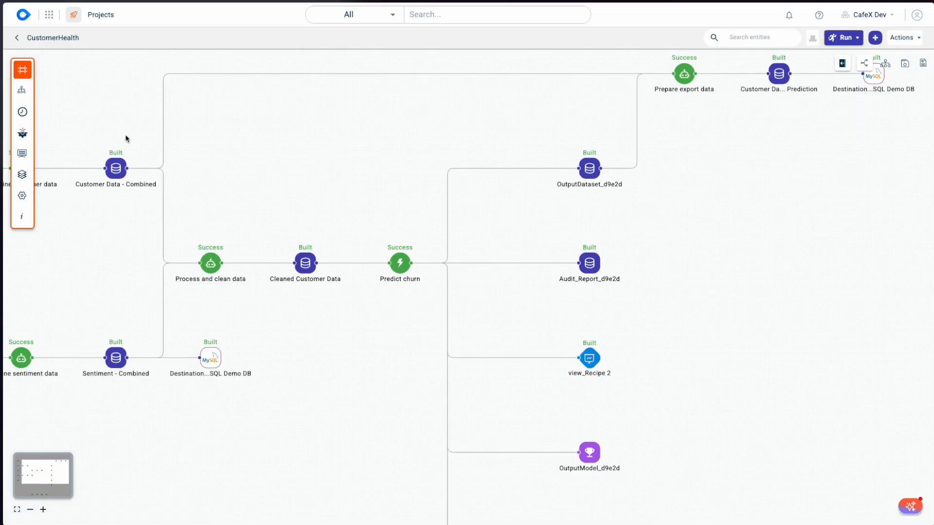
- Trace the Predict churn node's connections to its output dataset, audit report, view_Recipe 2 and output model
left_click_drag(375, 300, 274, 323)
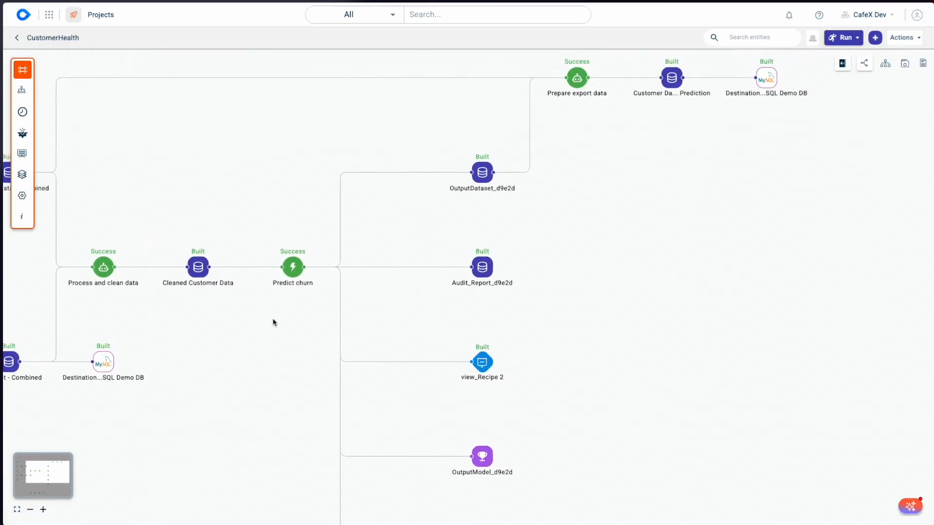
mouse_move(291, 276)
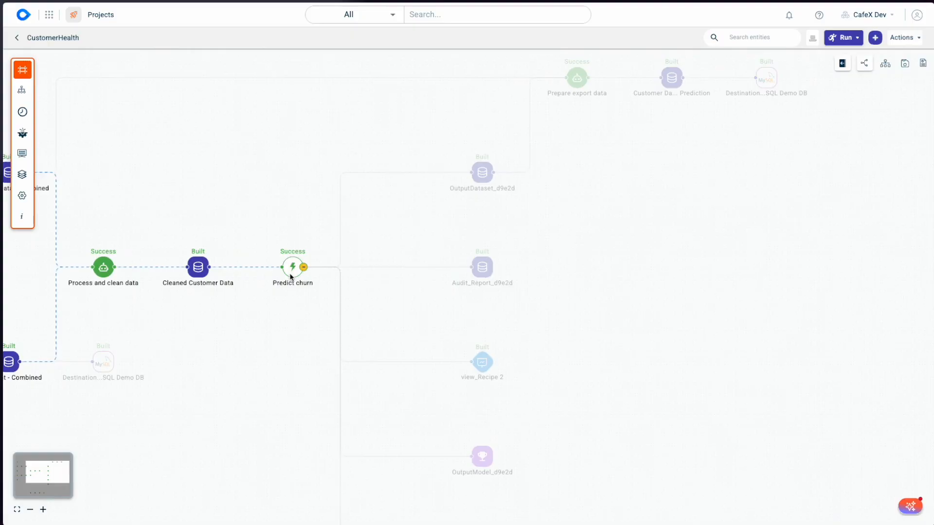
mouse_move(481, 181)
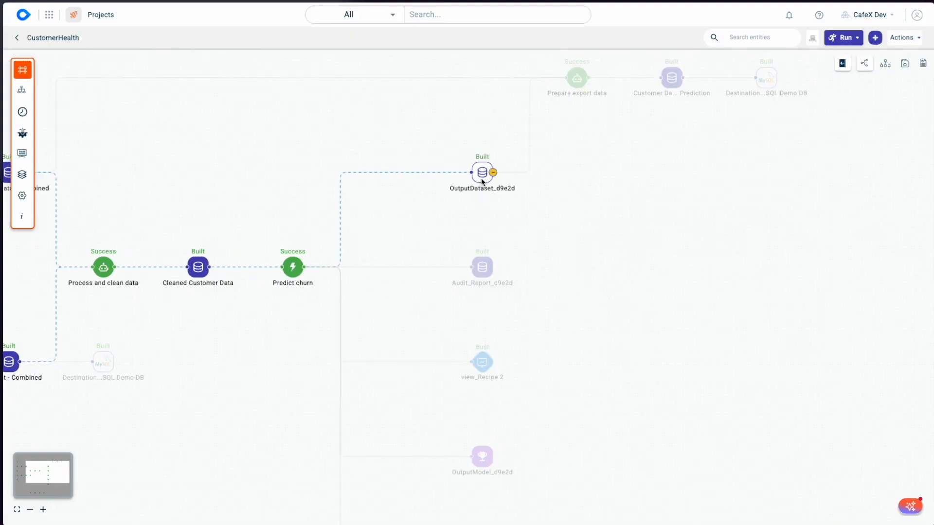
mouse_move(483, 257)
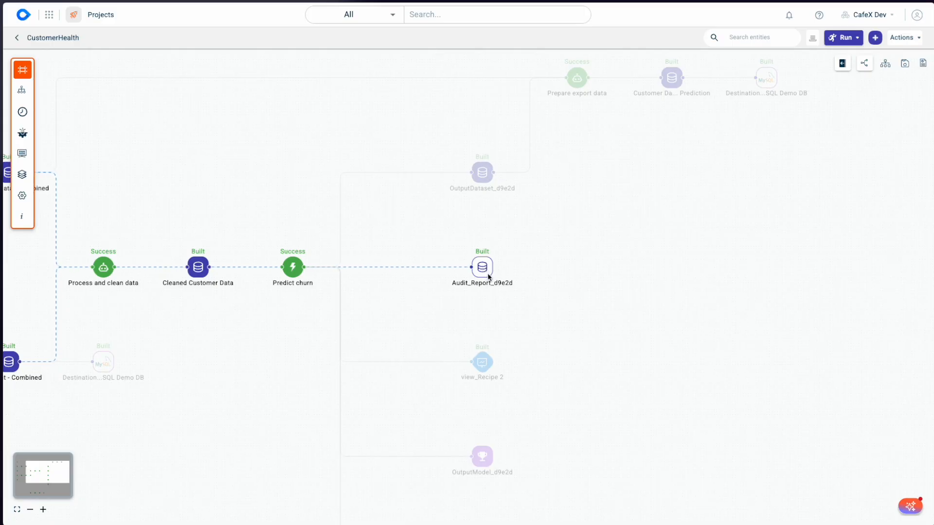
mouse_move(482, 374)
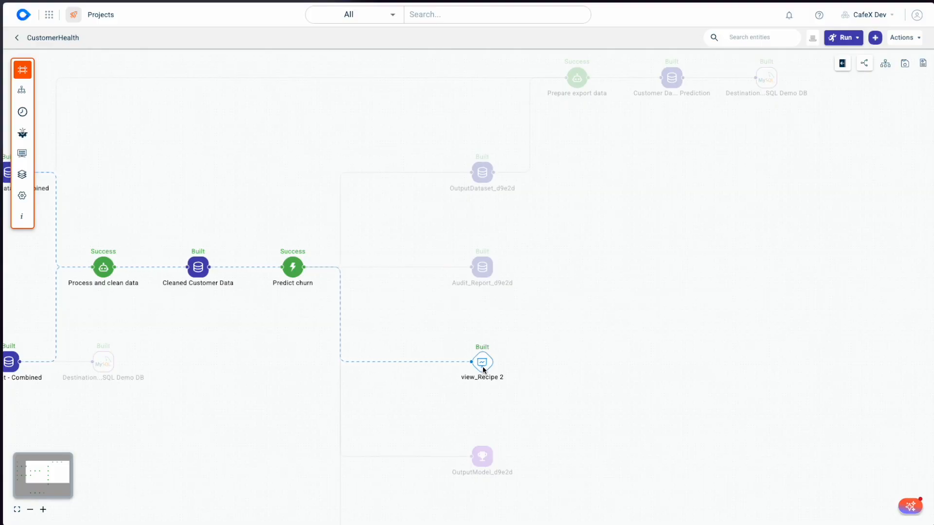
left_click_drag(528, 437, 539, 395)
mouse_move(492, 414)
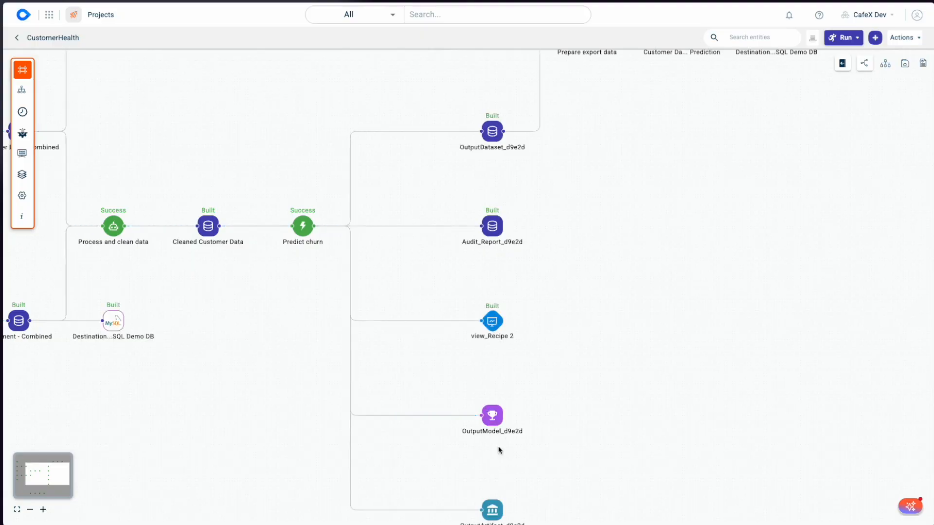
- Open OutputDataset_d9e2d, examine its predict, 0_prob and 1_prob columns, and return to the CustomerHealth canvas
left_click_drag(573, 165, 498, 320)
mouse_move(419, 302)
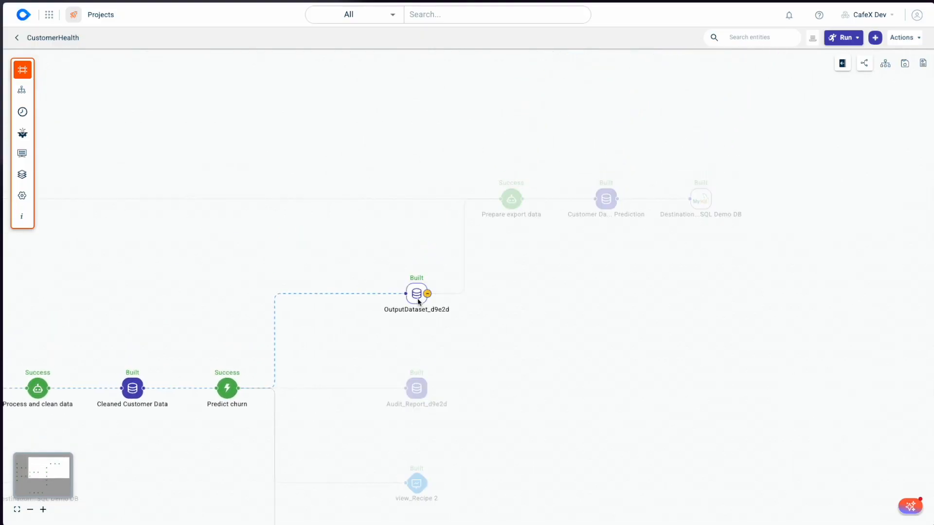
double_click(419, 301)
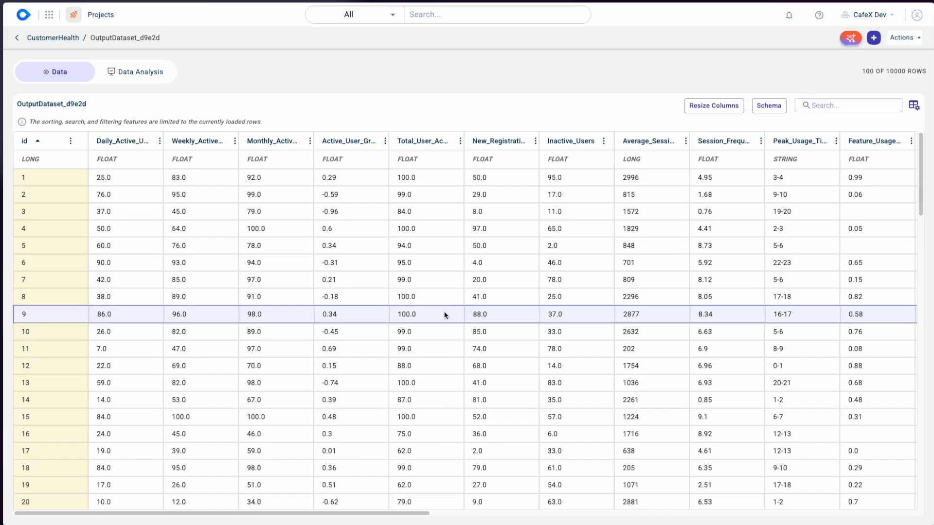
left_click_drag(407, 514, 902, 498)
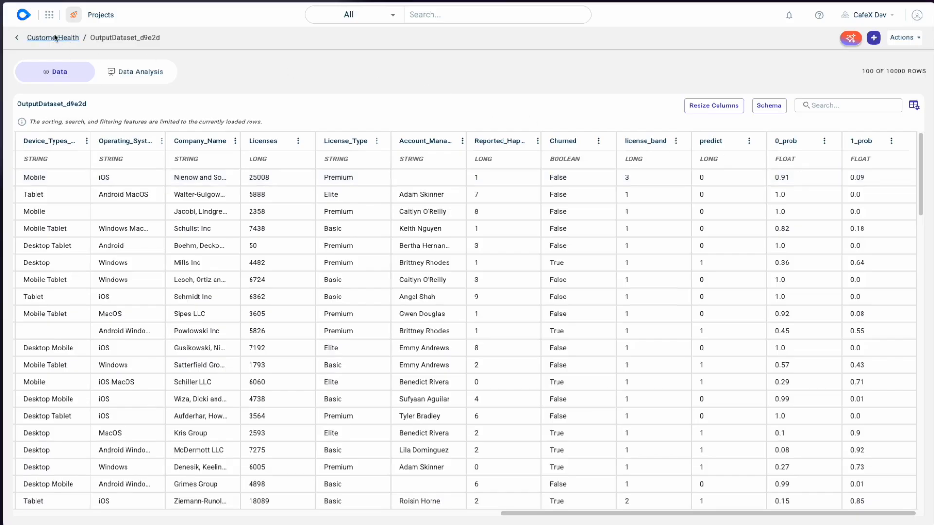
left_click(51, 37)
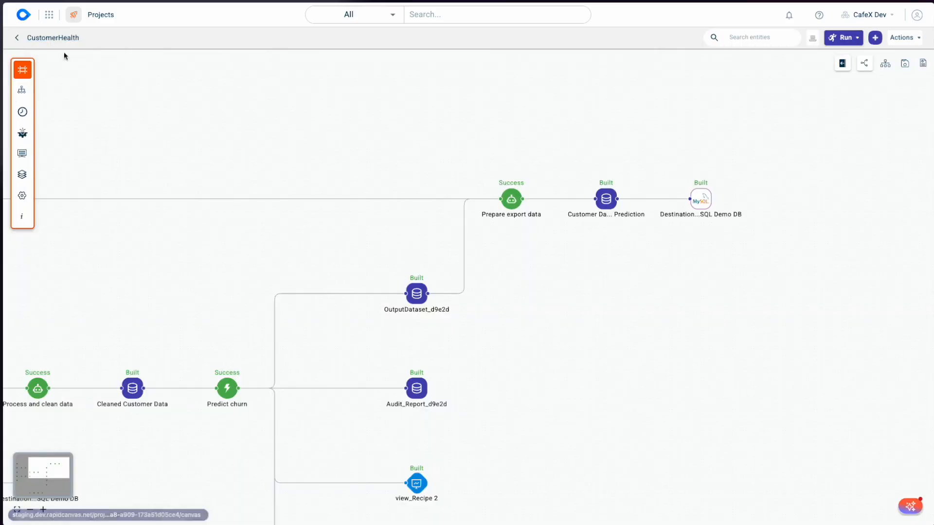
- Read the column-filtering and join prompts in the Prepare export data recipe, then return to the CustomerHealth canvas
left_click(510, 200)
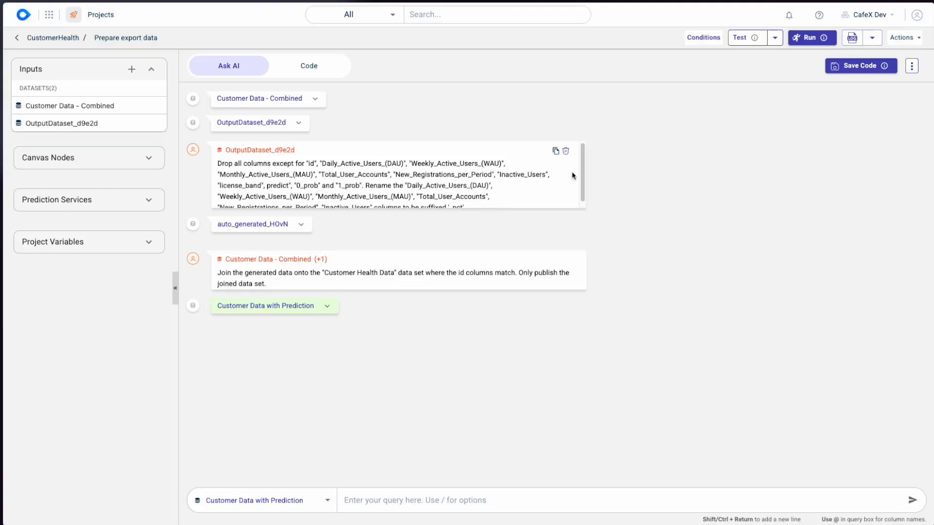
mouse_move(582, 162)
left_mouse_down()
mouse_move(586, 177)
mouse_move(582, 156)
left_mouse_up()
scroll(498, 197, "down", 1)
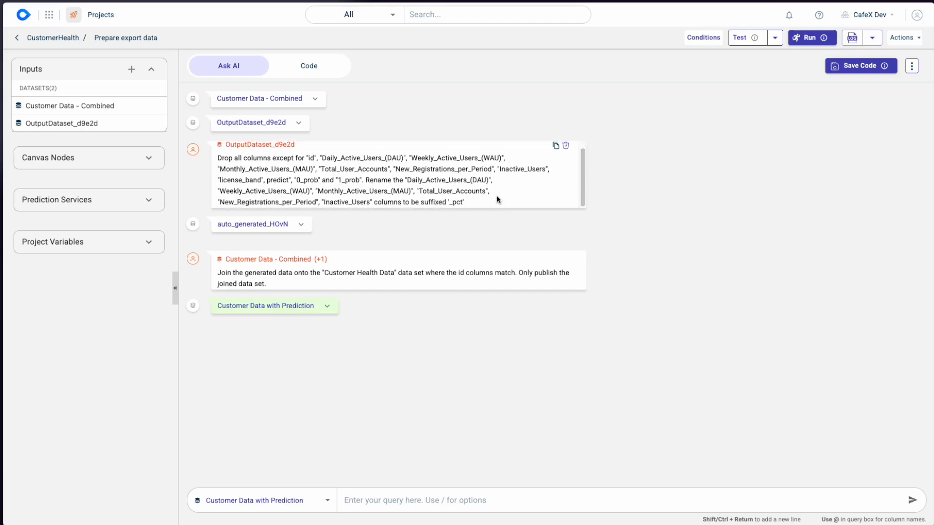
left_click(54, 37)
- Open the details of the Customer Data with Prediction dataset produced by Prepare export data
left_click_drag(594, 248, 485, 284)
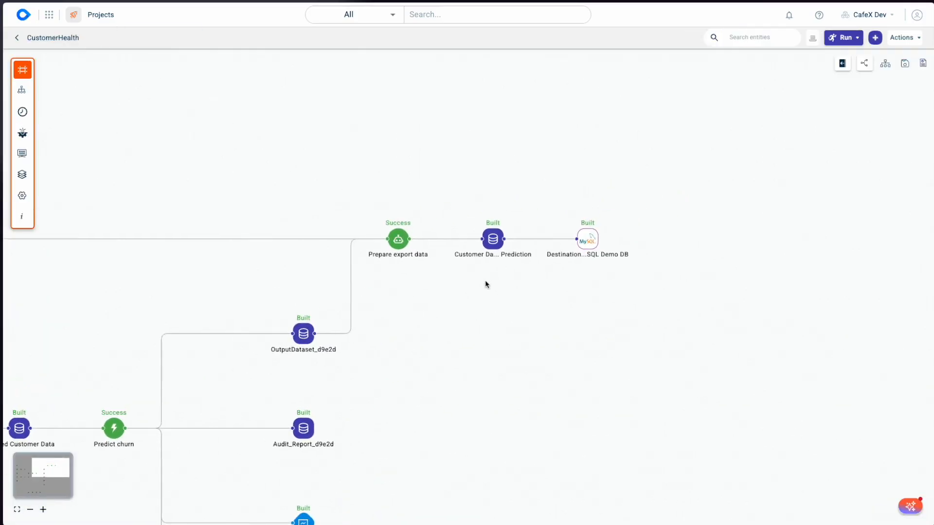
left_click(493, 244)
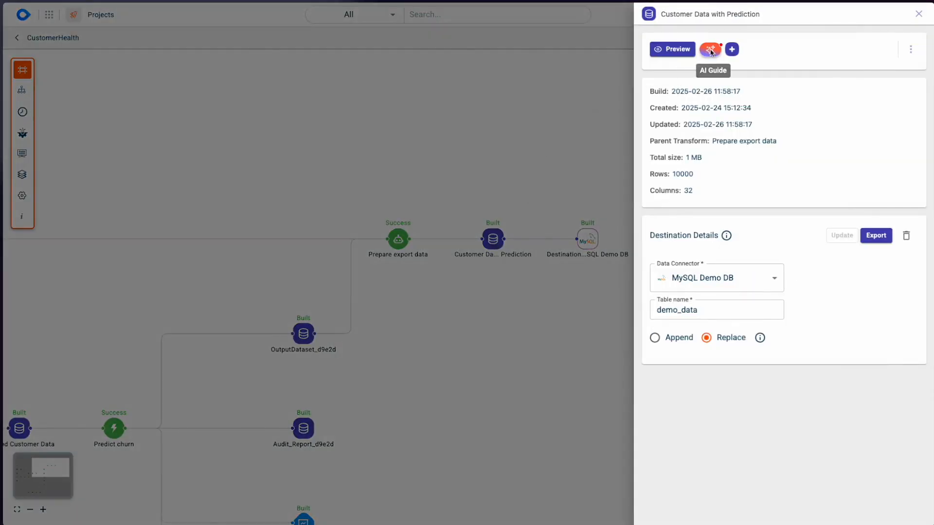
- Open the AI Guide chat for Customer Data with Prediction and expand the Distribution Curve for Number of Licenses chart
left_click(710, 51)
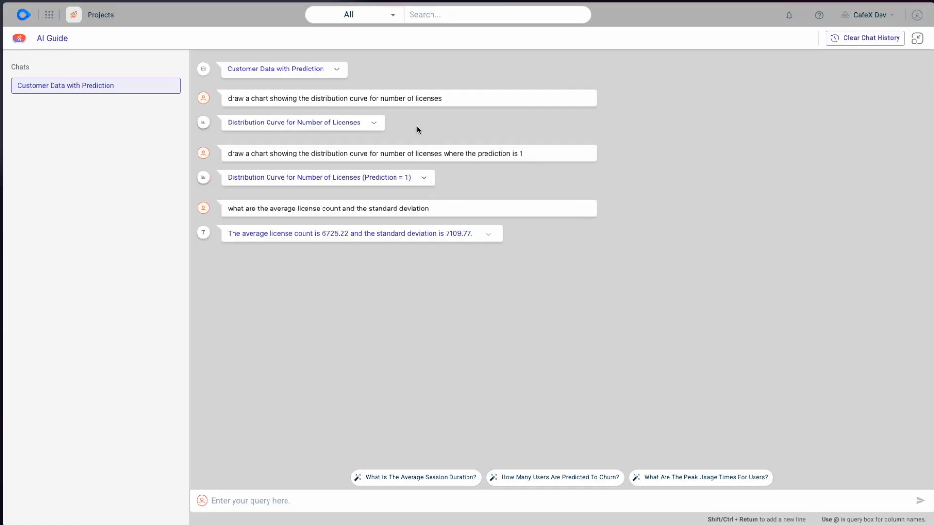
left_click(374, 124)
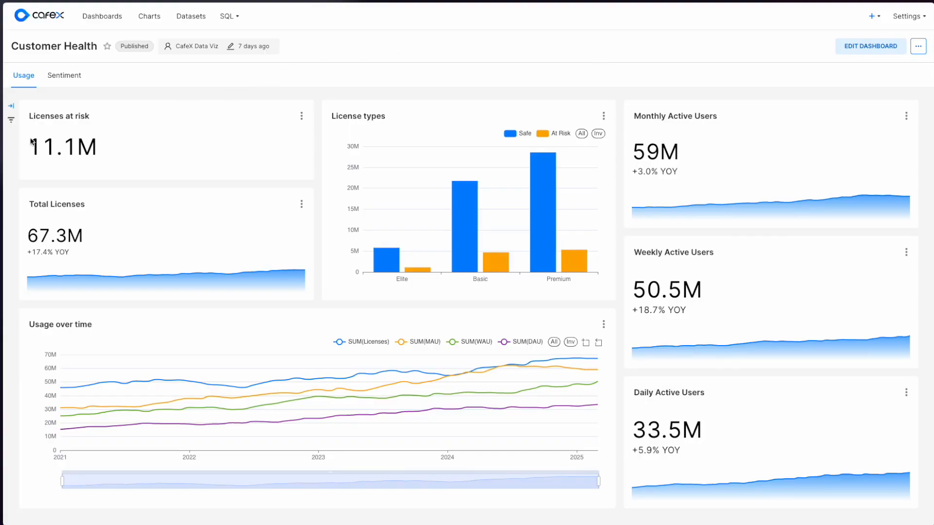
- Examine the licenses at risk, the safe and at-risk split per license type, and usage over time on the Customer Health dashboard
left_click_drag(32, 148, 76, 154)
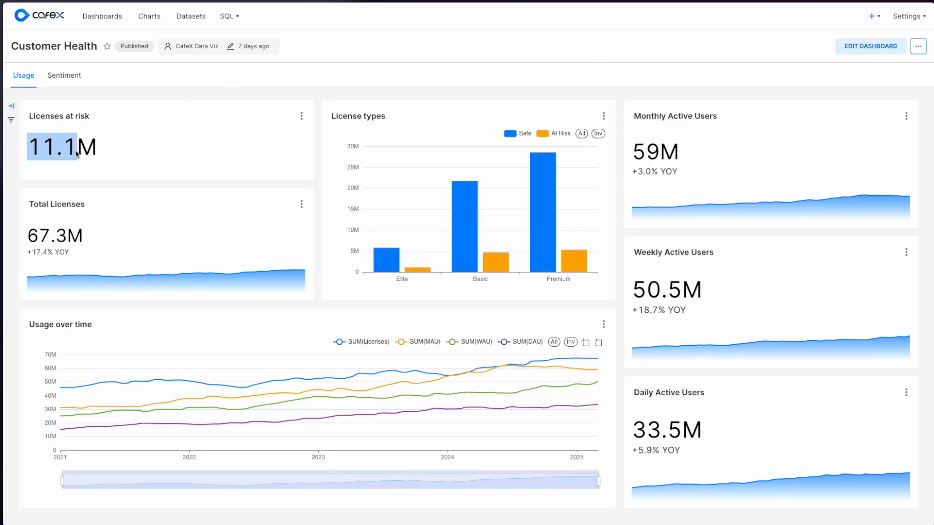
left_click(111, 152)
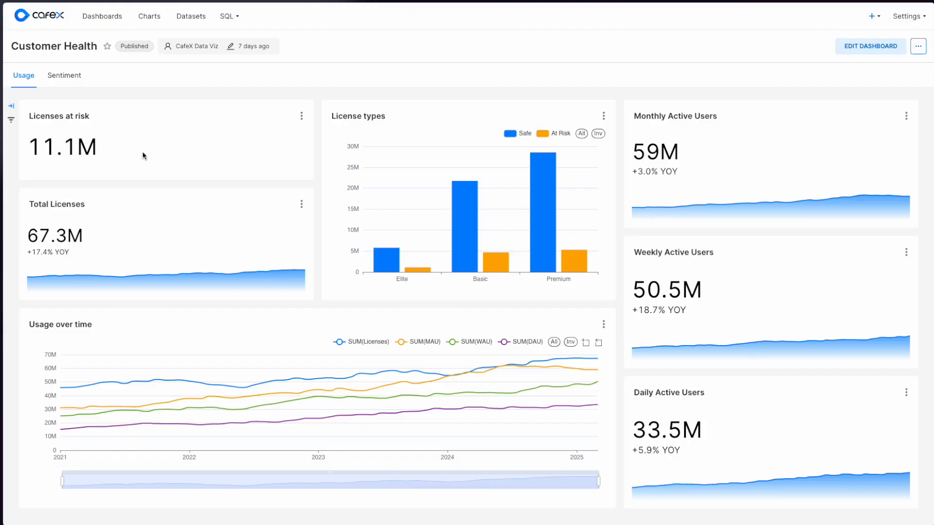
mouse_move(416, 266)
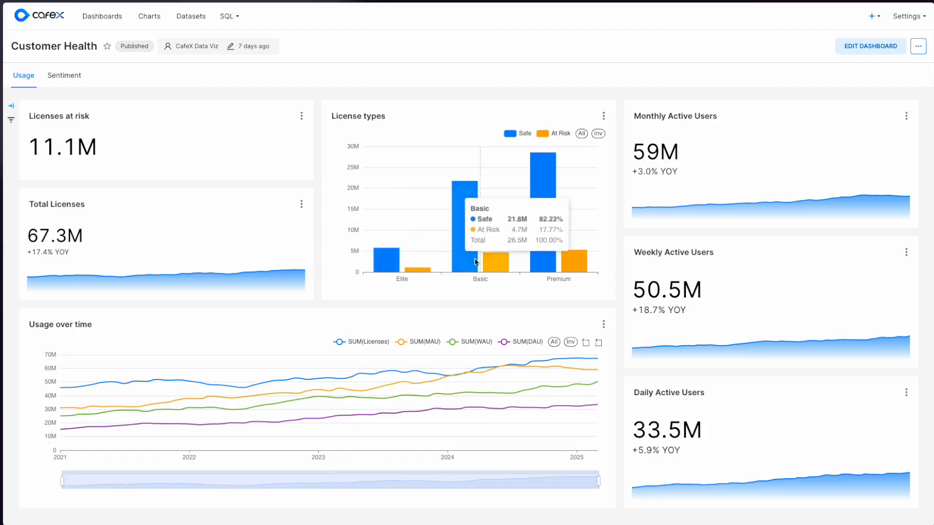
mouse_move(553, 263)
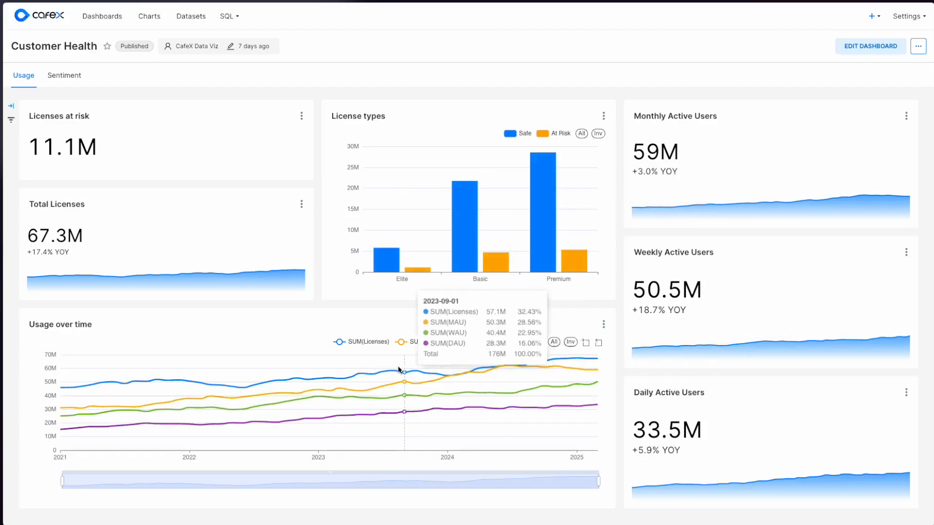
mouse_move(254, 279)
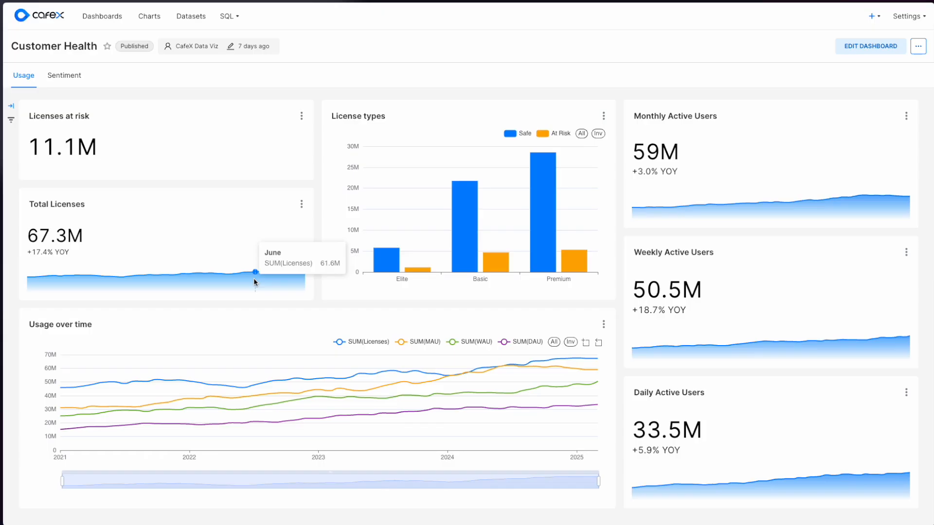
- Examine the phone and chat rows of the sentiment heatmap calendar in the Sentiment view, and return to the Usage view
left_click(67, 76)
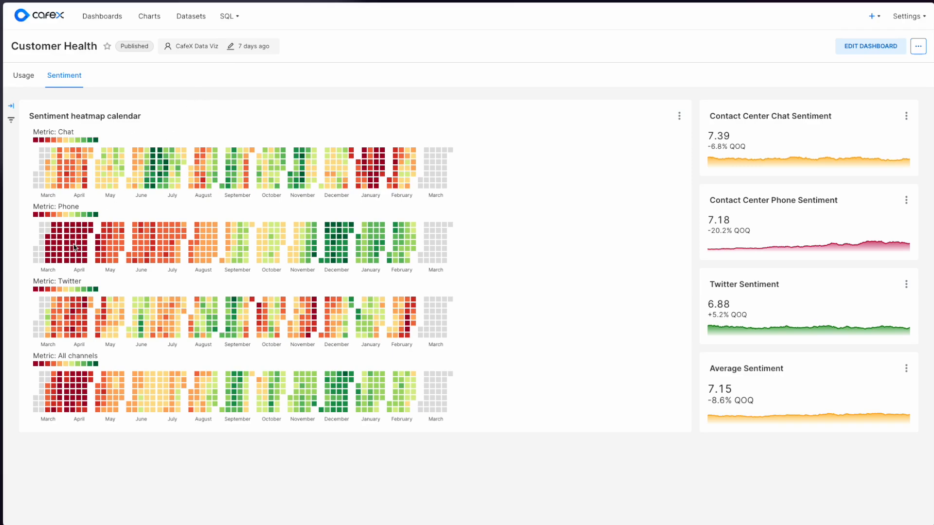
mouse_move(74, 246)
mouse_move(339, 249)
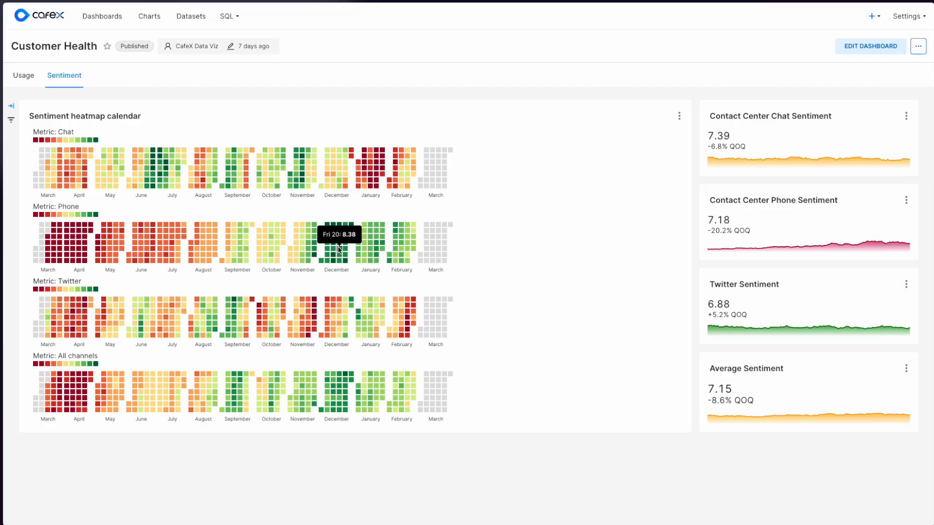
mouse_move(314, 176)
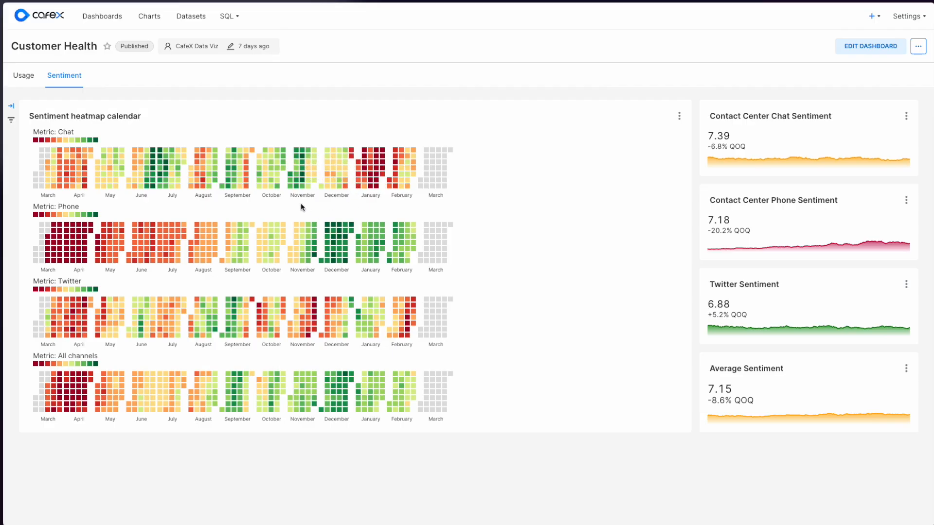
mouse_move(296, 246)
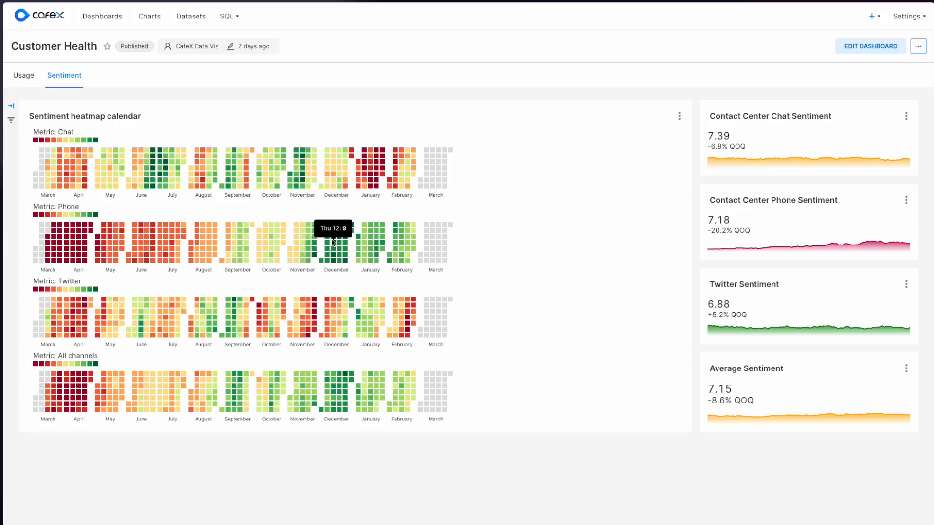
mouse_move(374, 172)
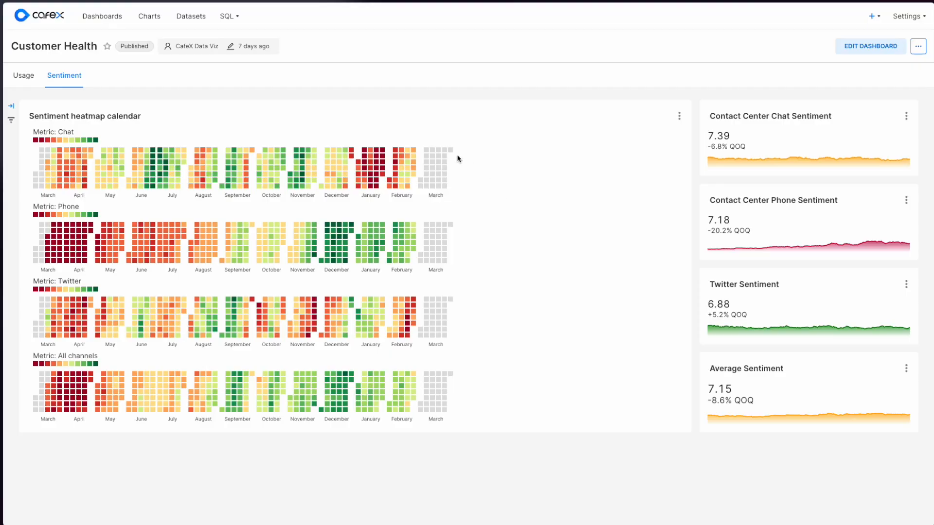
left_click(22, 77)
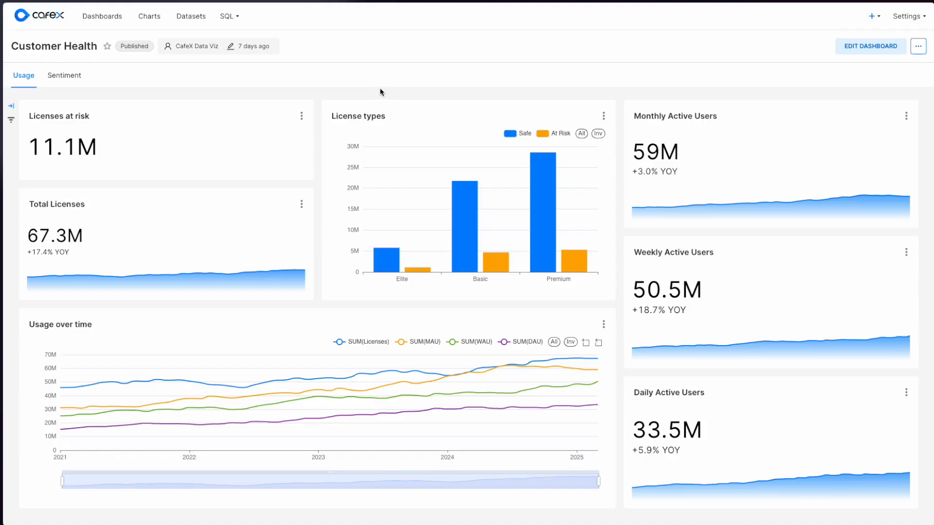
key("Right")
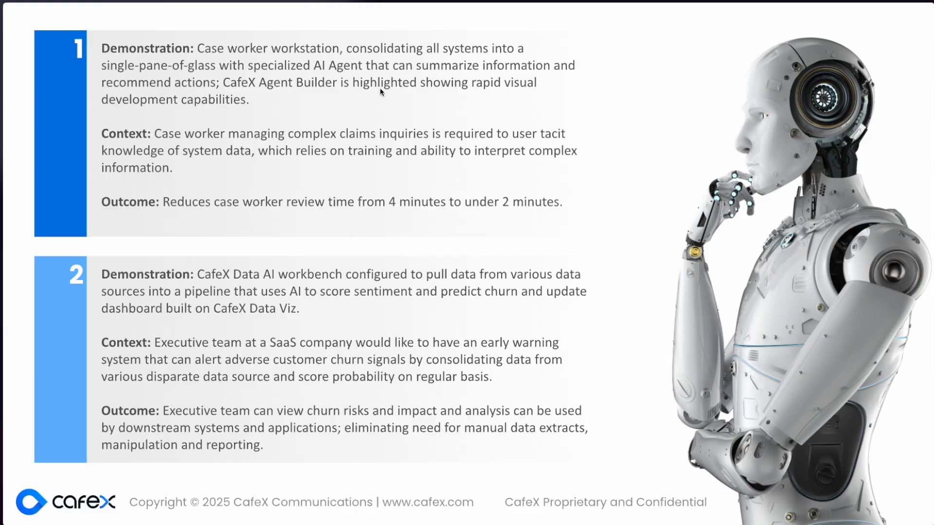